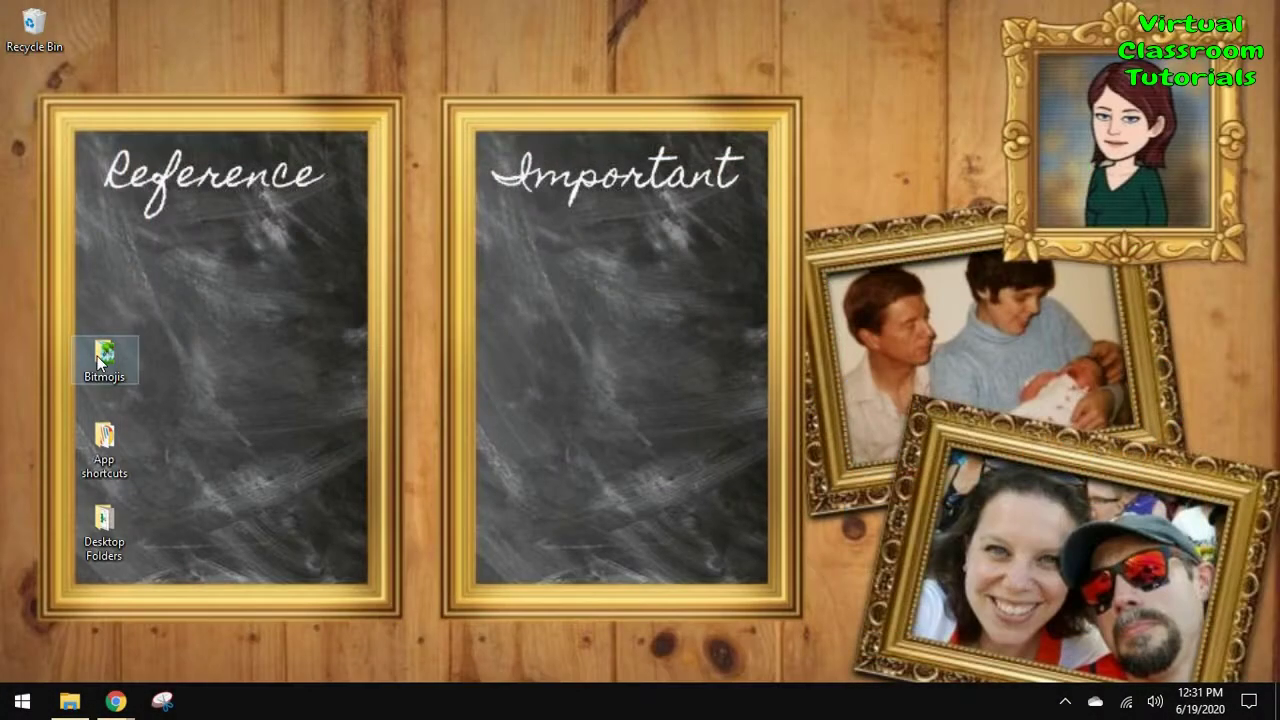
Open the empty dance folder beside Chrome and search the Bitmoji extension for dance
double_click(100, 362)
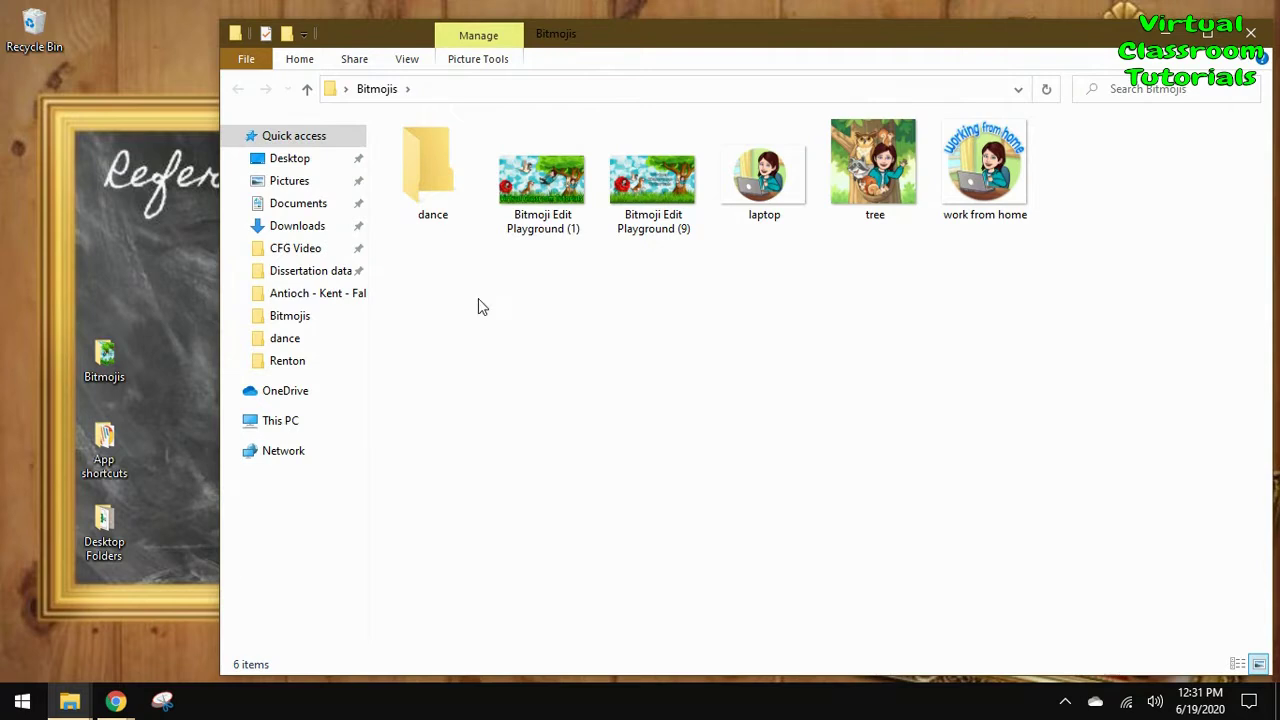
double_click(428, 178)
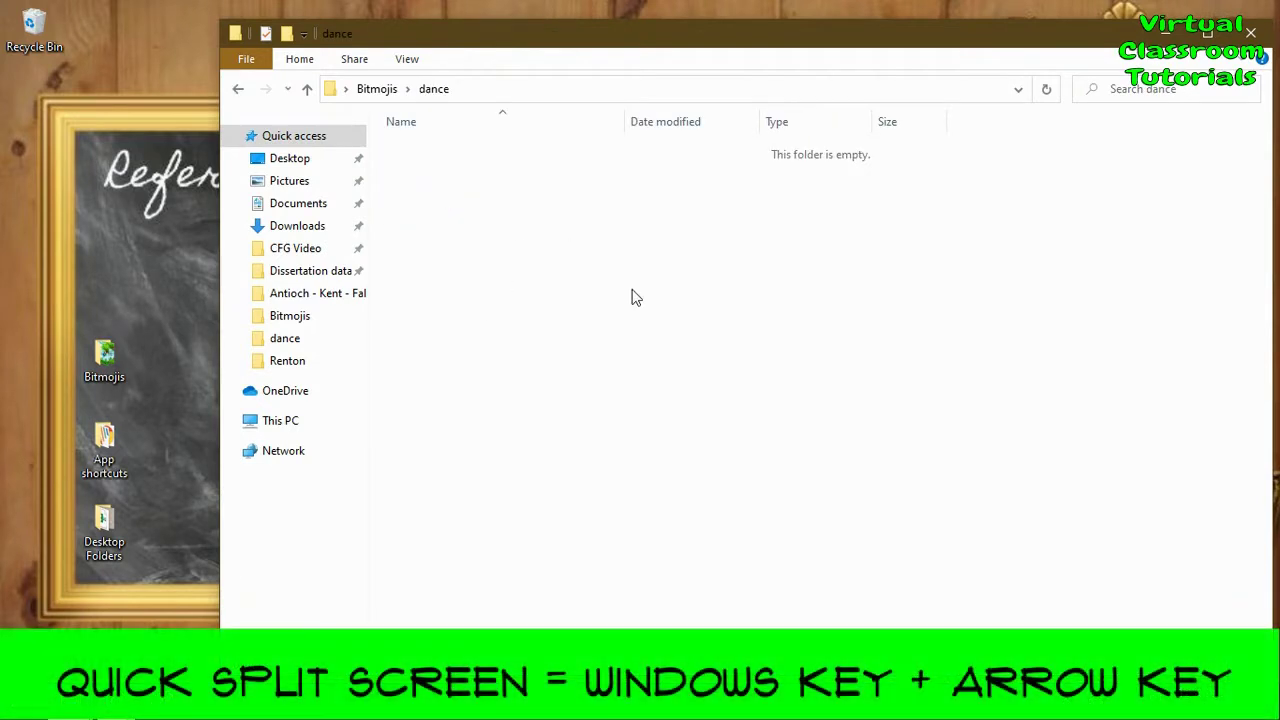
key("super+Left")
left_click(1049, 282)
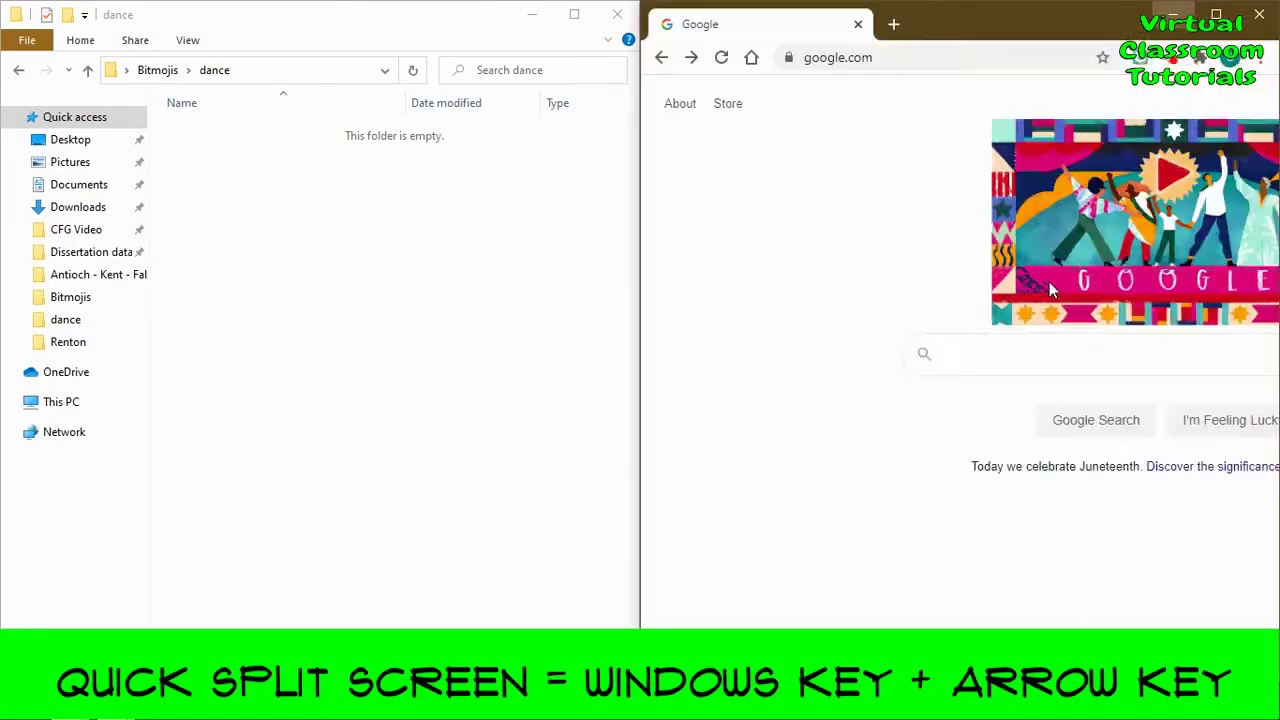
left_click(1140, 60)
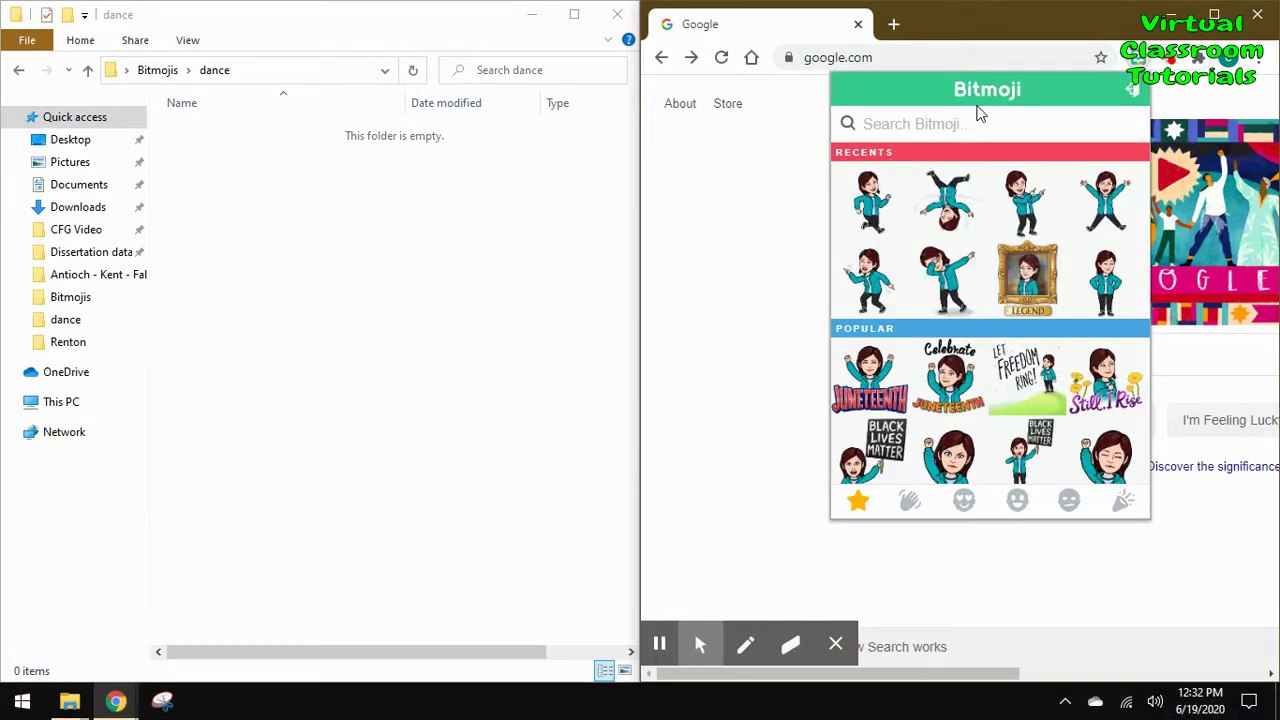
type("dance")
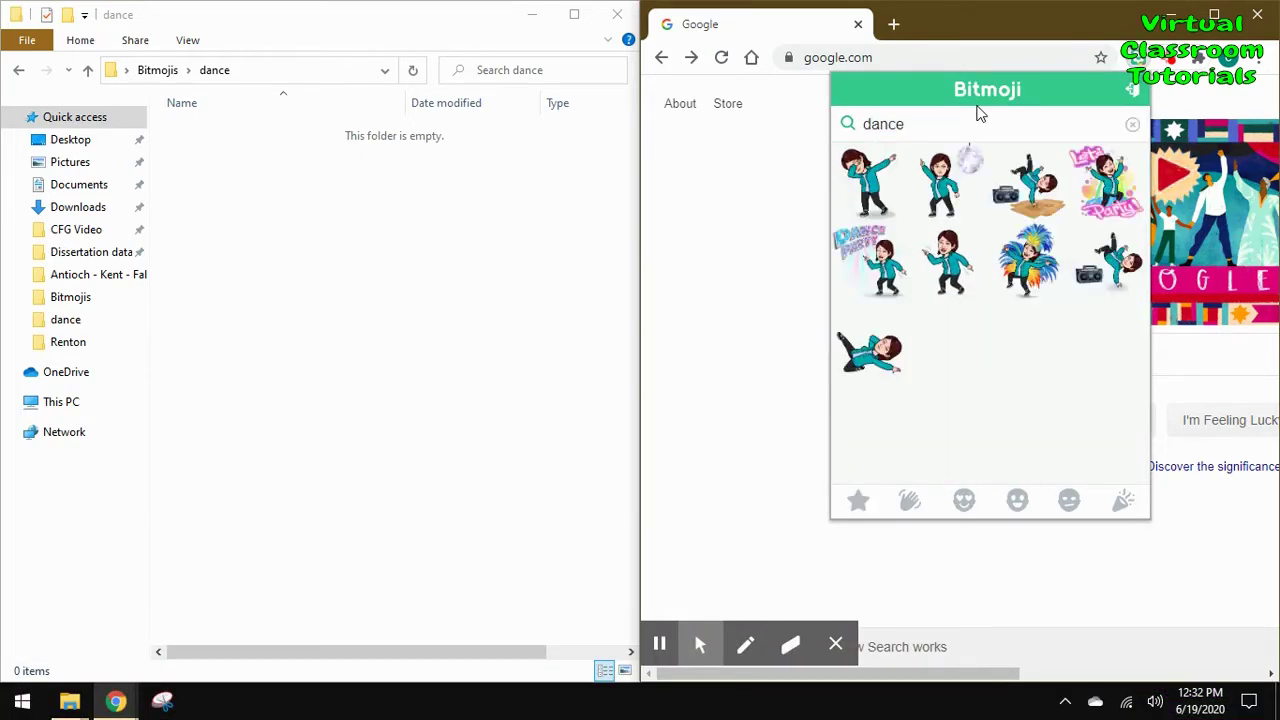
Save the first dance sticker into the folder and name it dab left
left_click_drag(870, 180, 310, 231)
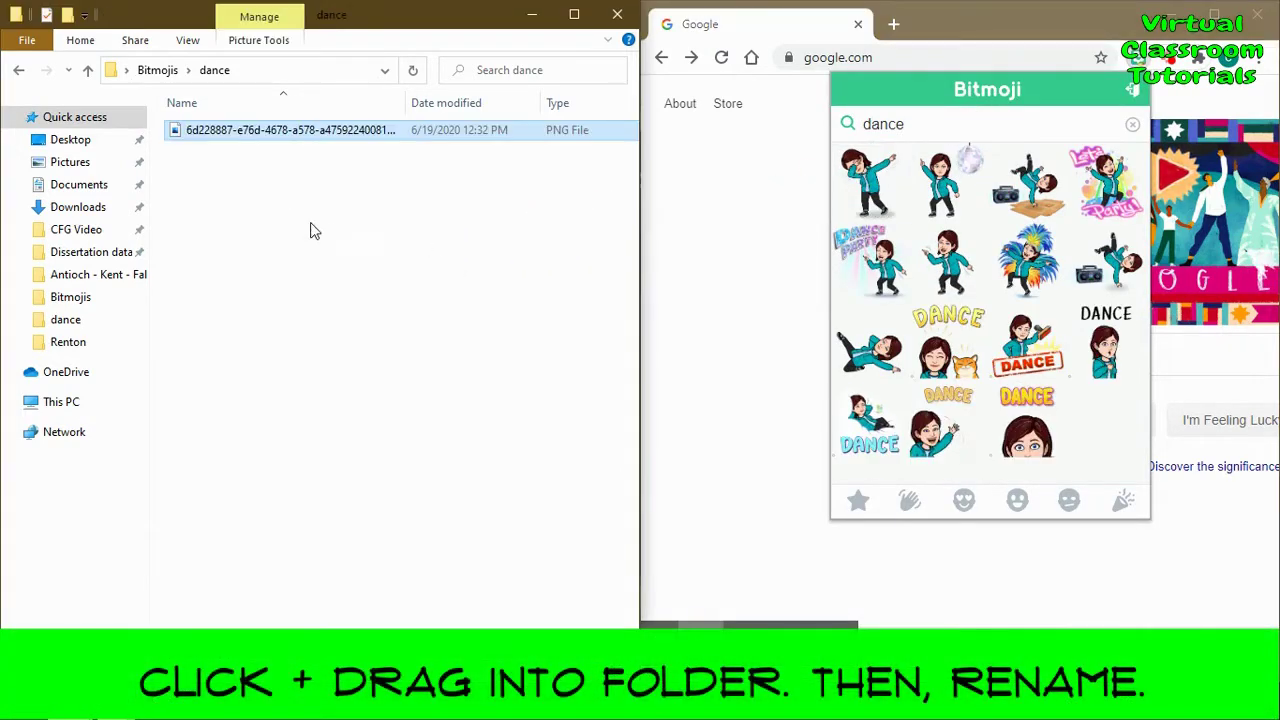
right_click(277, 139)
left_click(150, 640)
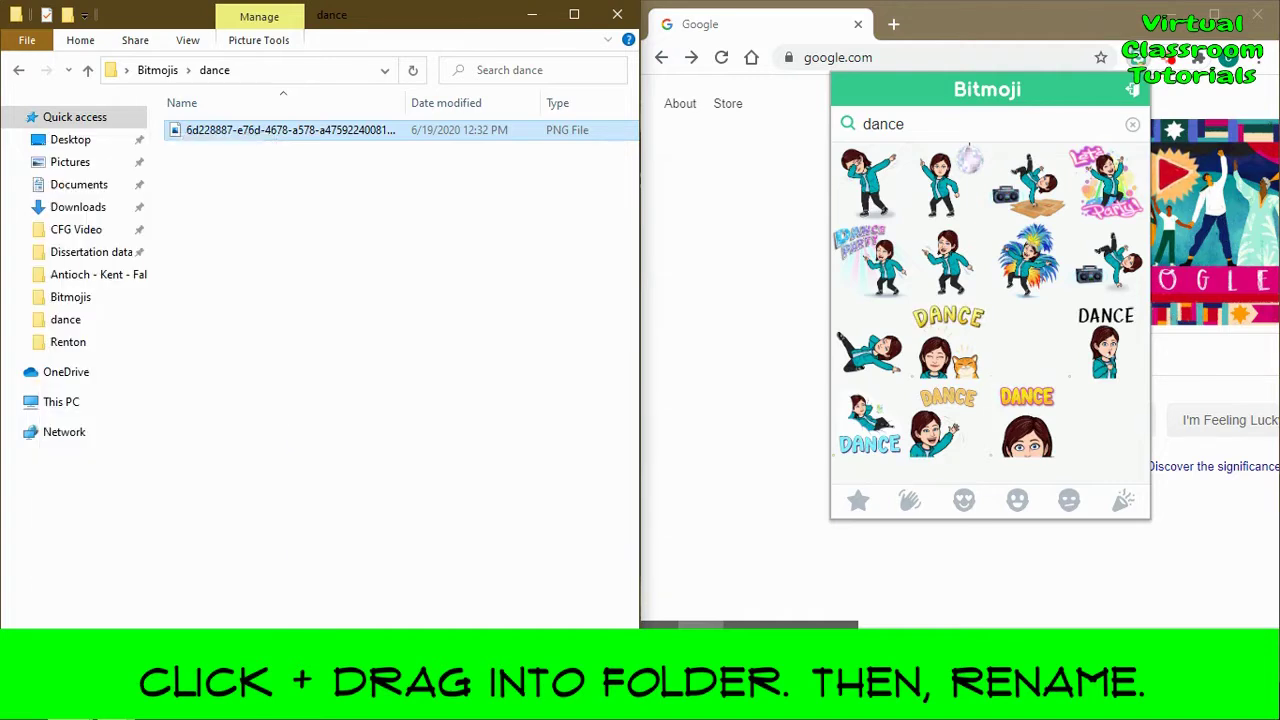
type("dab")
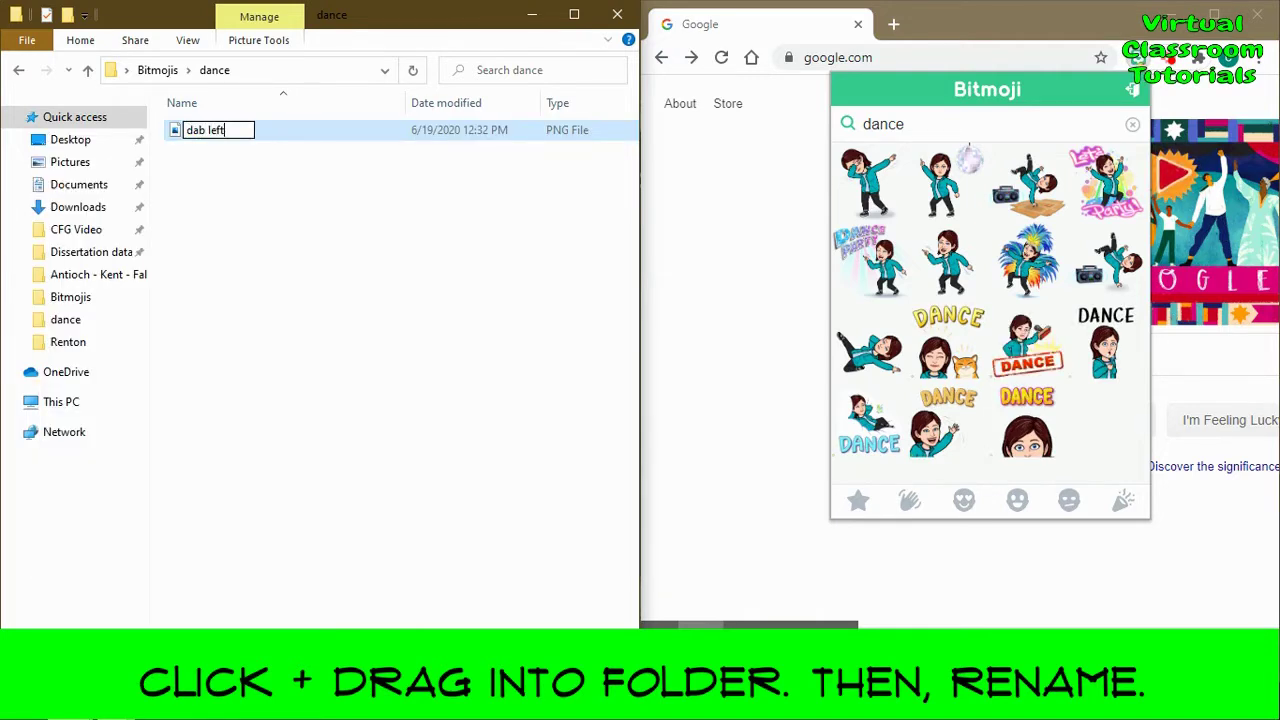
type(" left")
left_click(377, 457)
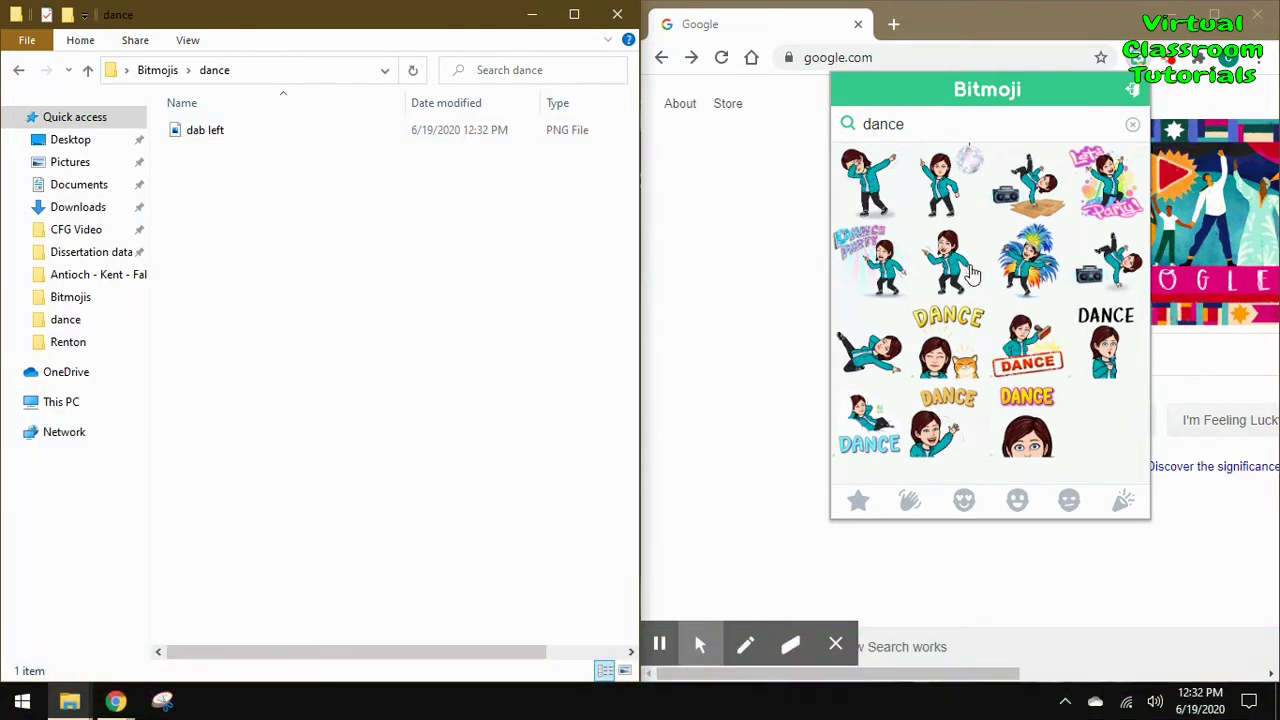
Save a second dance sticker into the folder named wiggle left
left_click_drag(968, 272, 787, 270)
left_click_drag(365, 270, 266, 194)
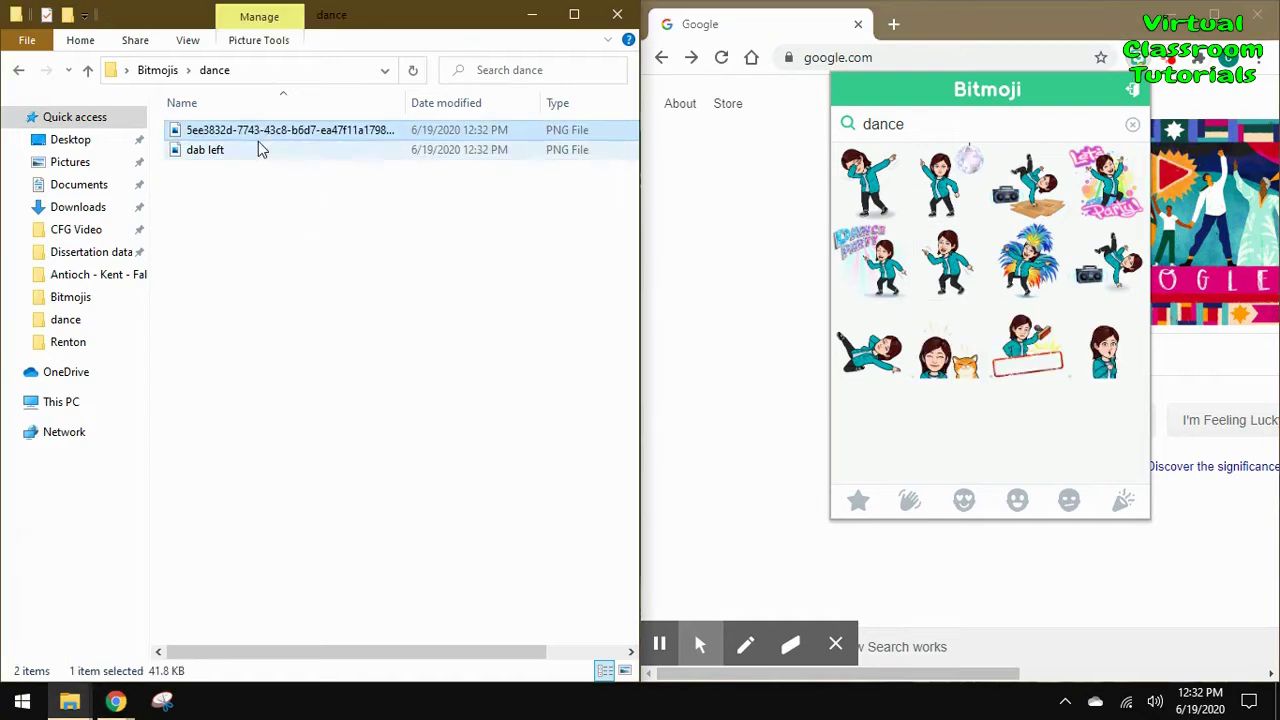
right_click(262, 140)
left_click(140, 640)
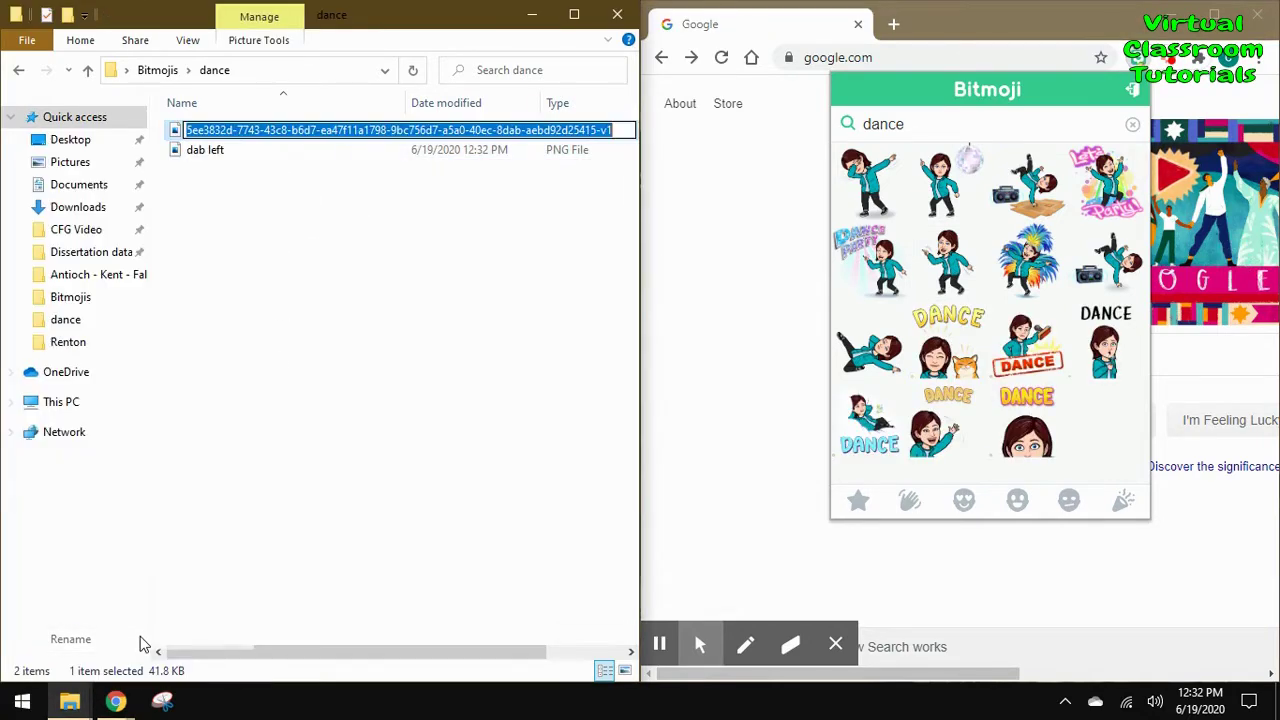
type("wiggle left")
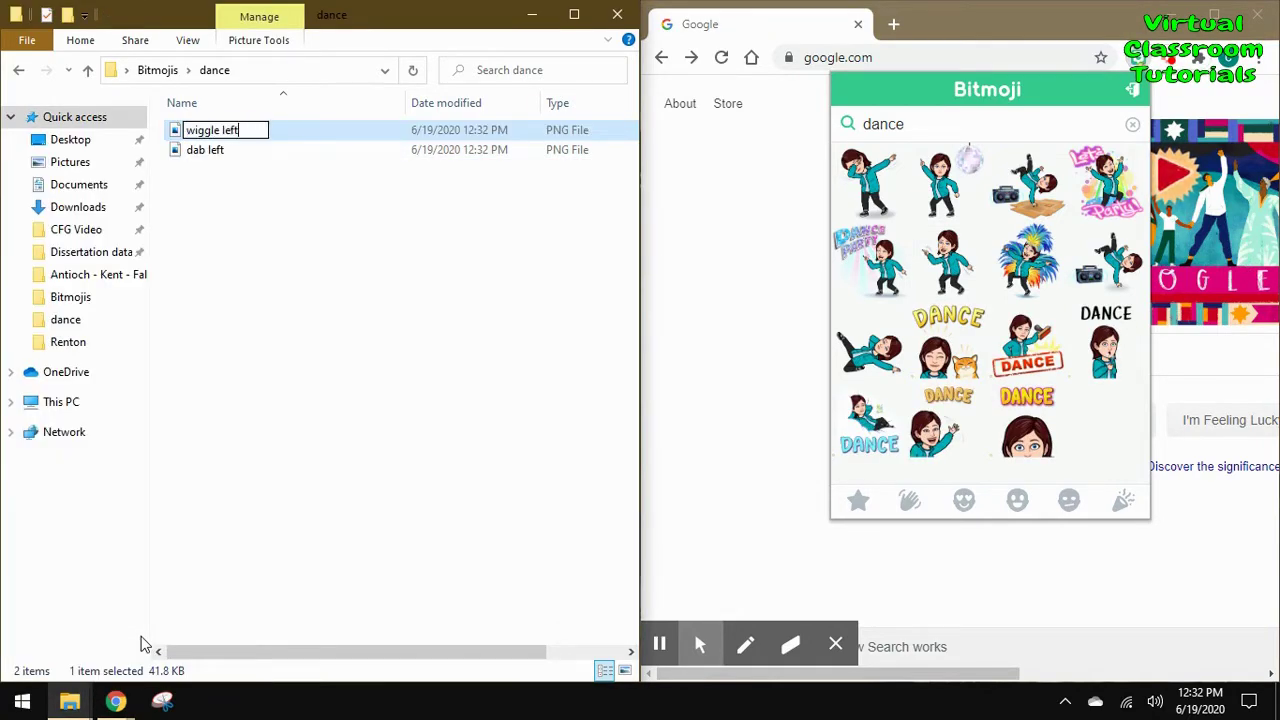
left_click(388, 462)
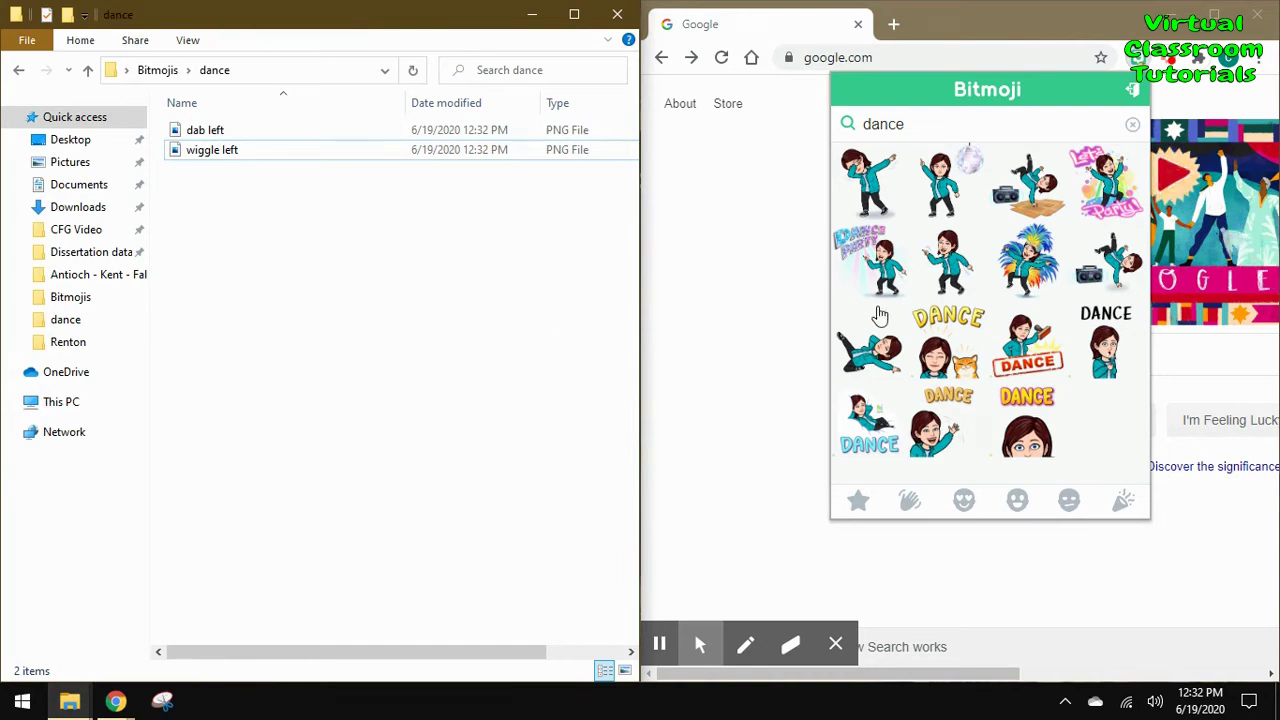
Save a third dance sticker into the folder named slide left
left_click_drag(952, 295, 277, 174)
right_click(298, 130)
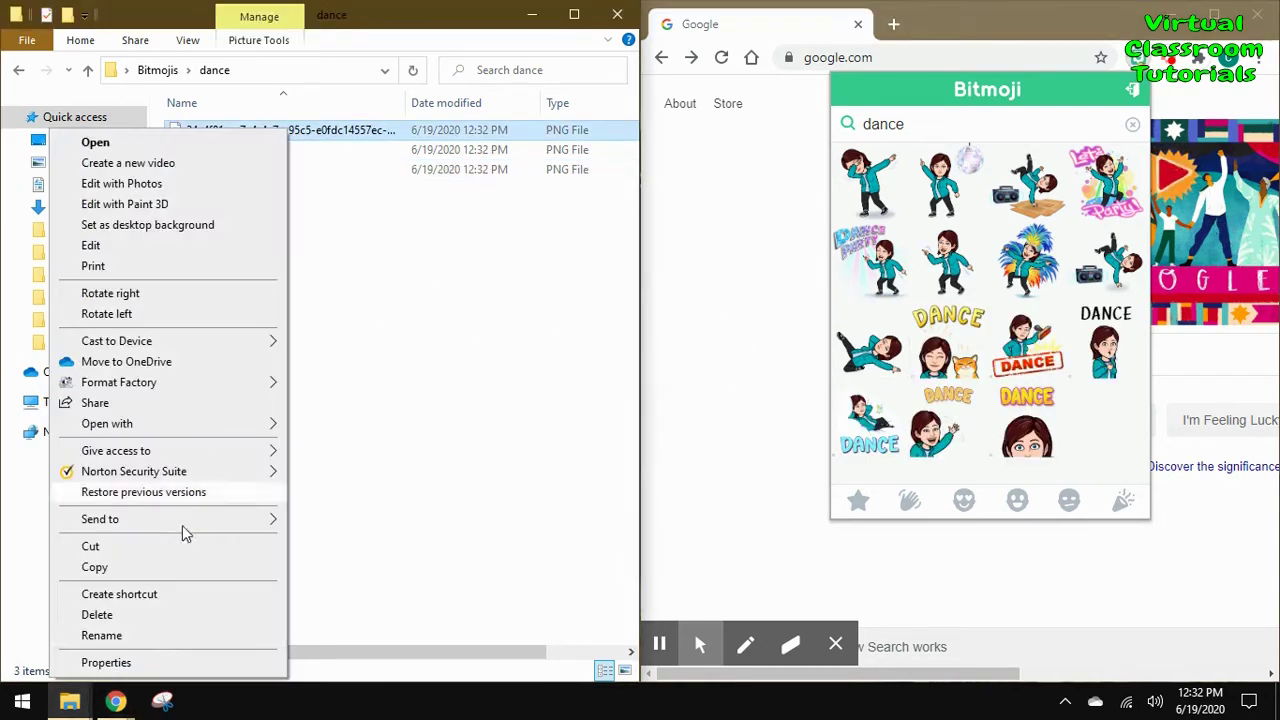
left_click(160, 634)
type("slide left")
left_click(279, 470)
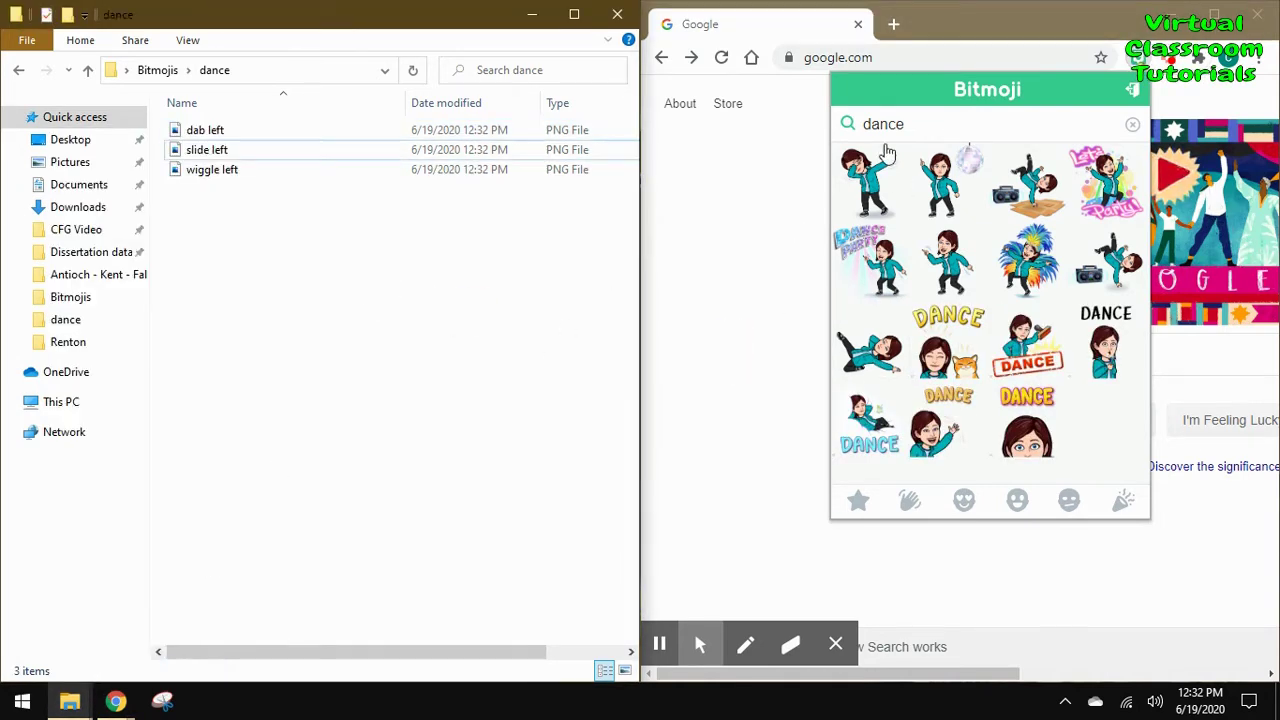
Search Bitmoji for pose and save the first pose sticker as jump
double_click(884, 117)
type("pose")
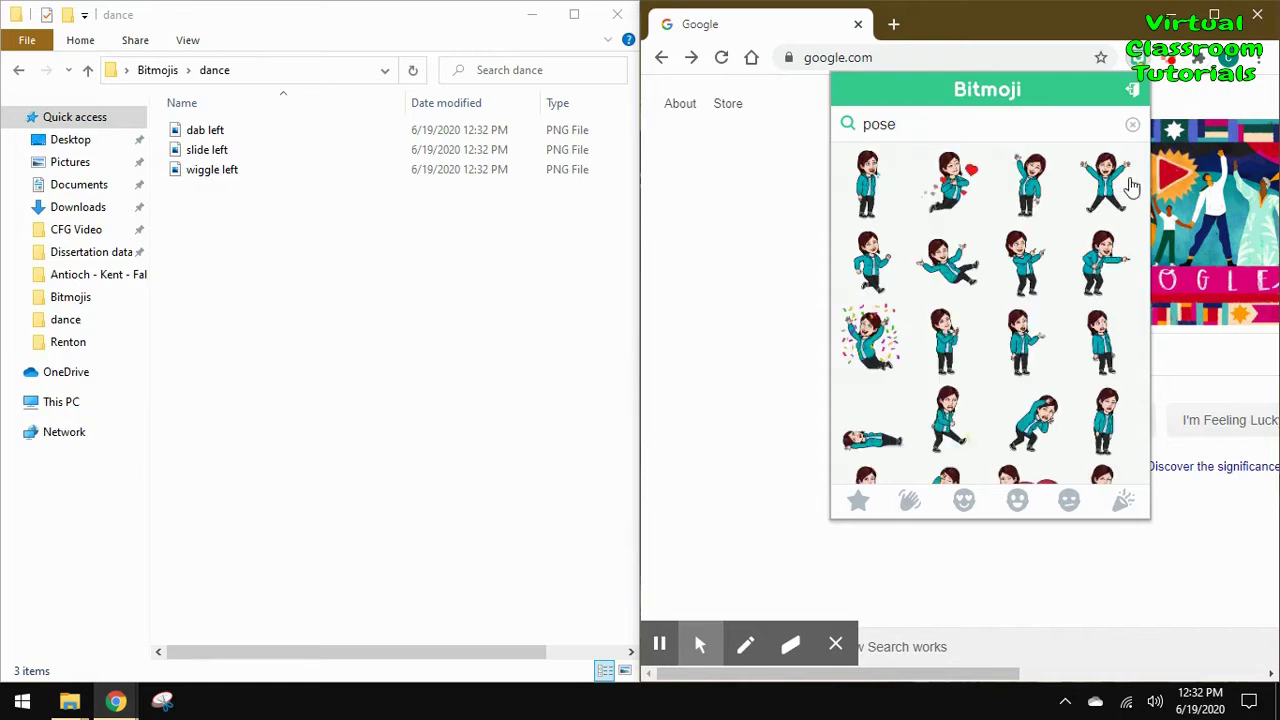
left_click_drag(1106, 183, 287, 130)
right_click(287, 130)
left_click(160, 634)
type("jump")
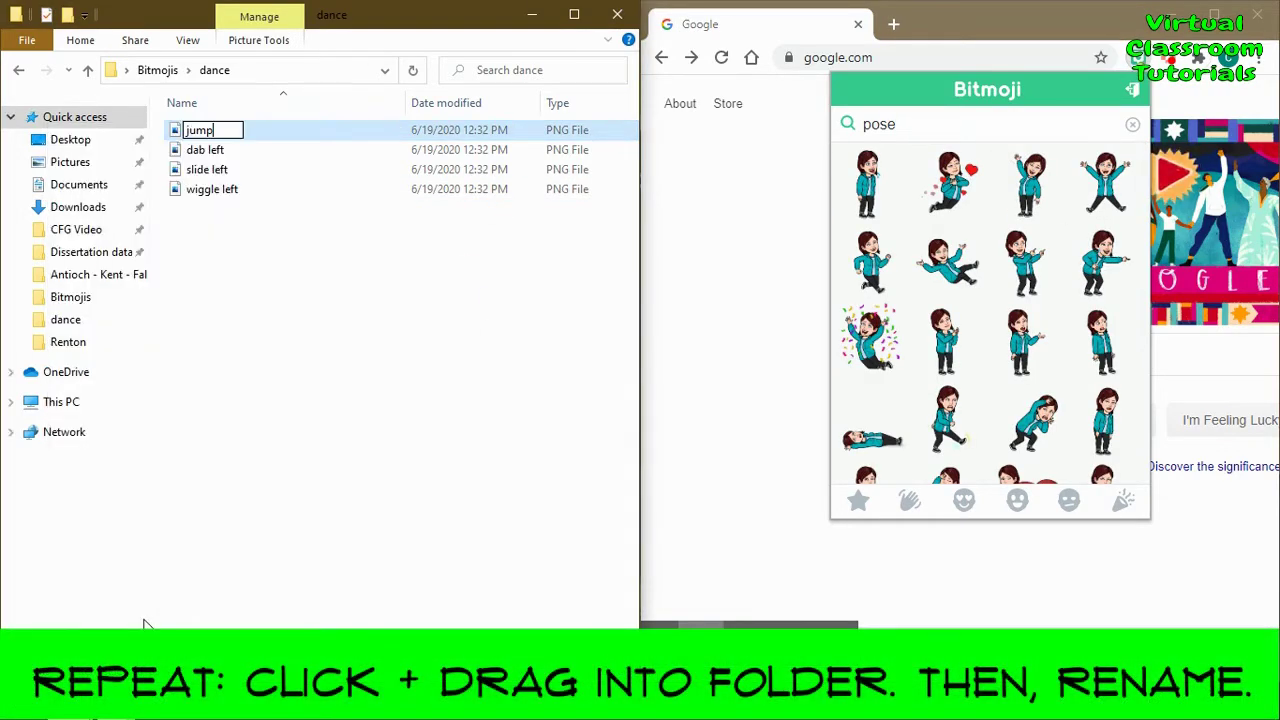
left_click(823, 257)
Save two more pose stickers named jog right and point right, then start renaming the spin sticker
left_click_drag(1030, 183, 287, 130)
right_click(287, 130)
left_click(160, 612)
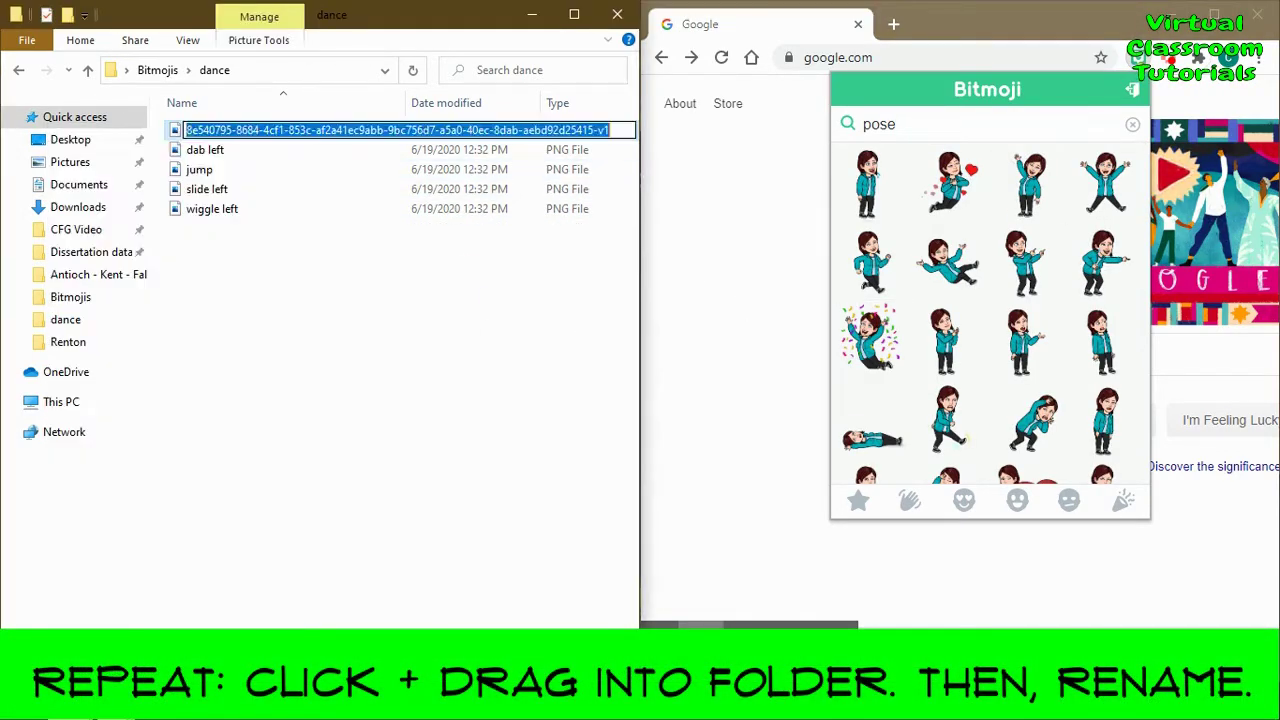
type("jog right")
left_click_drag(1025, 262, 283, 166)
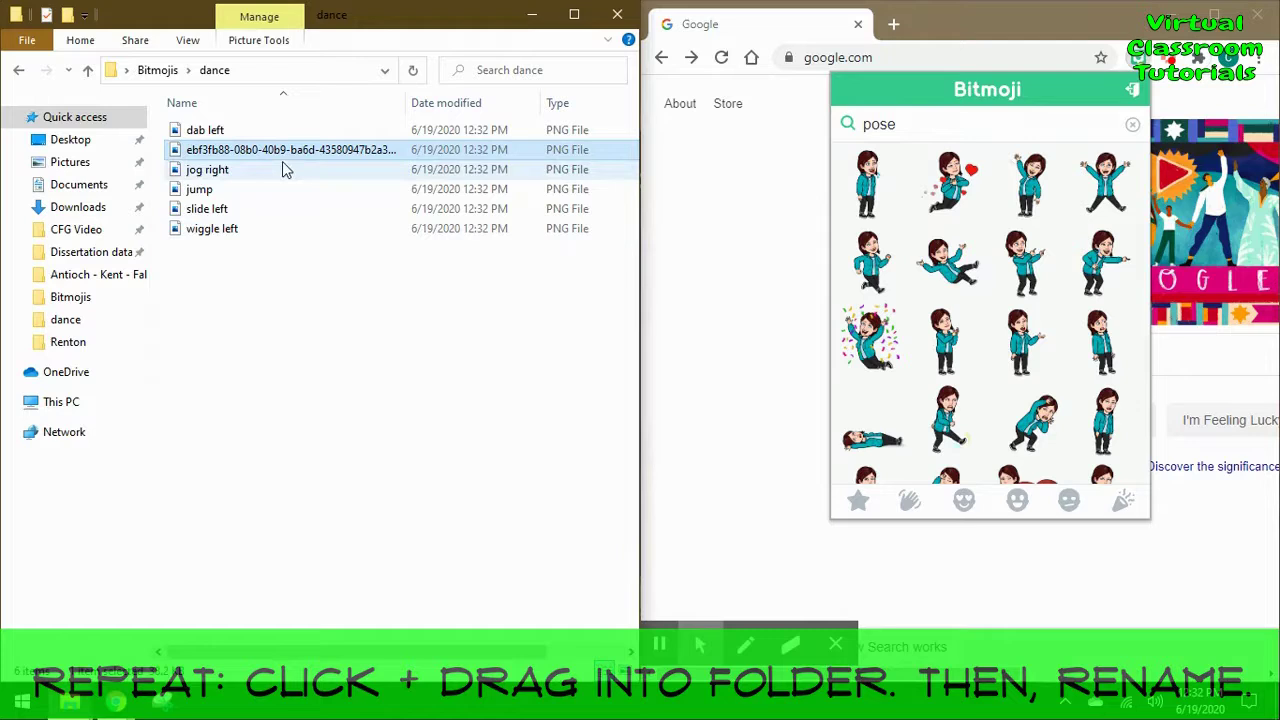
right_click(283, 160)
left_click(197, 651)
type("point right")
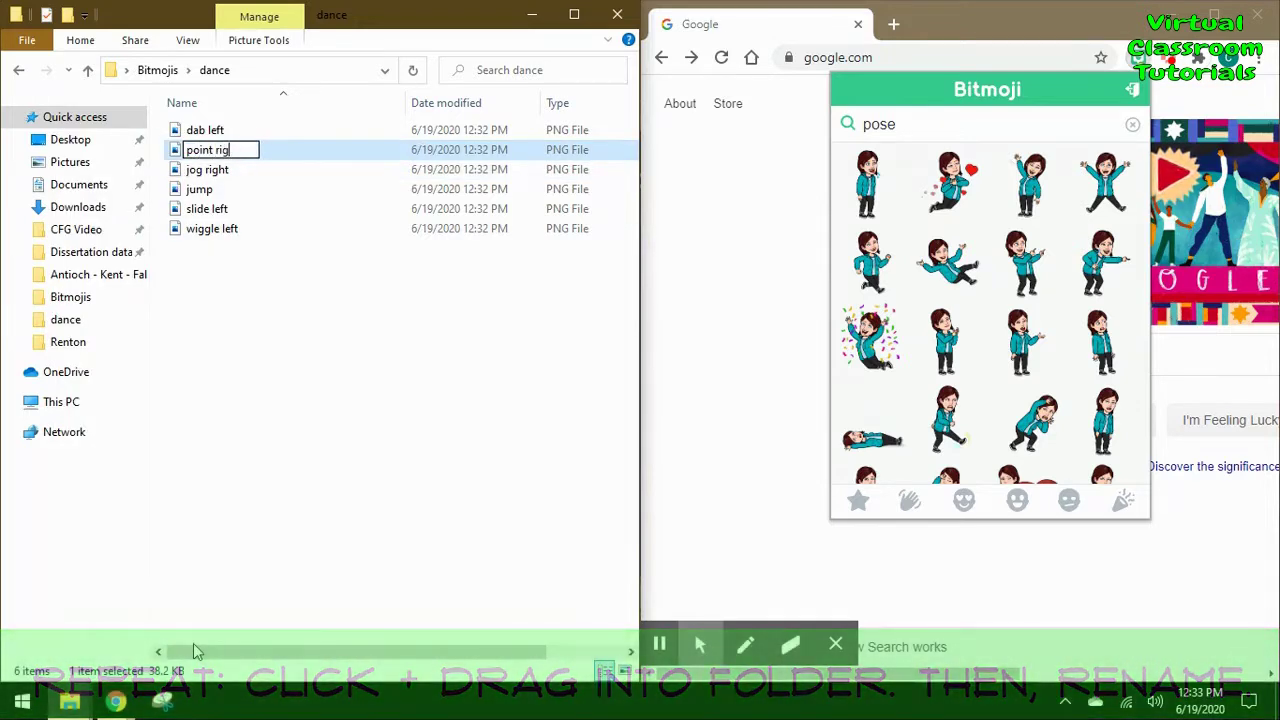
left_click(477, 546)
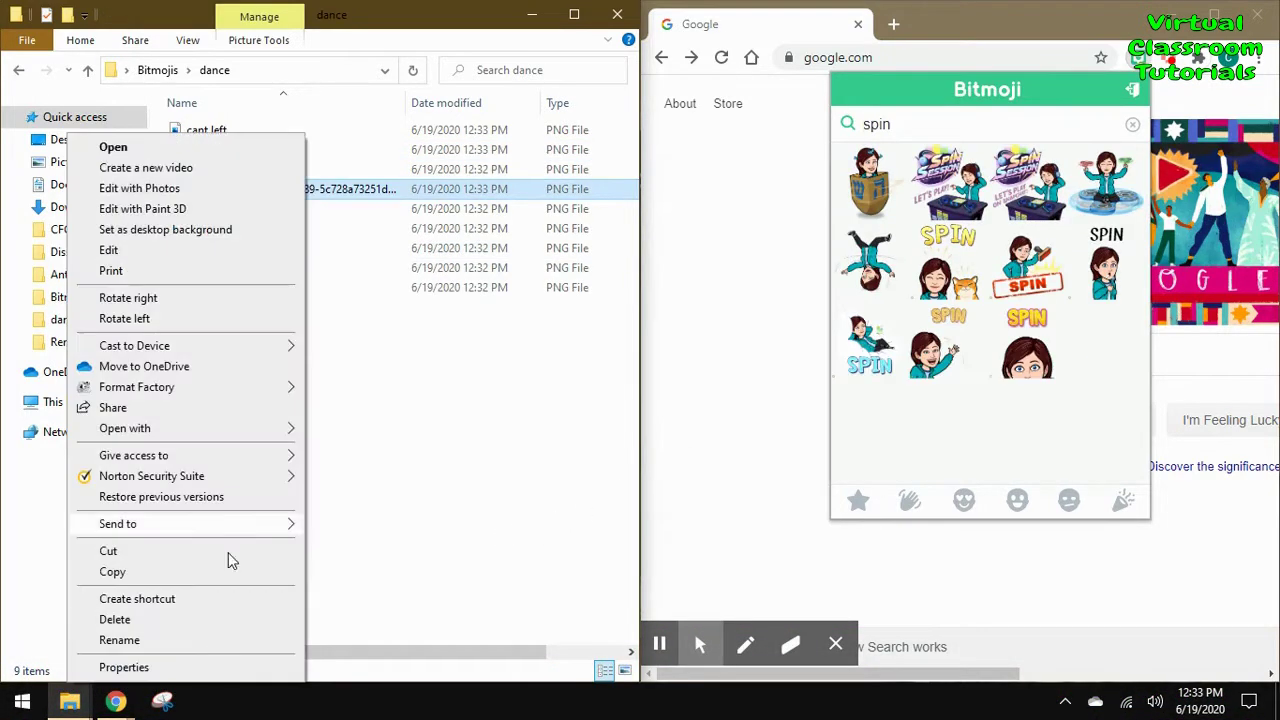
left_click(208, 639)
Finish naming the spin sticker spin left and open cant left in the Photos editor
type("s")
key("Return")
left_click(574, 14)
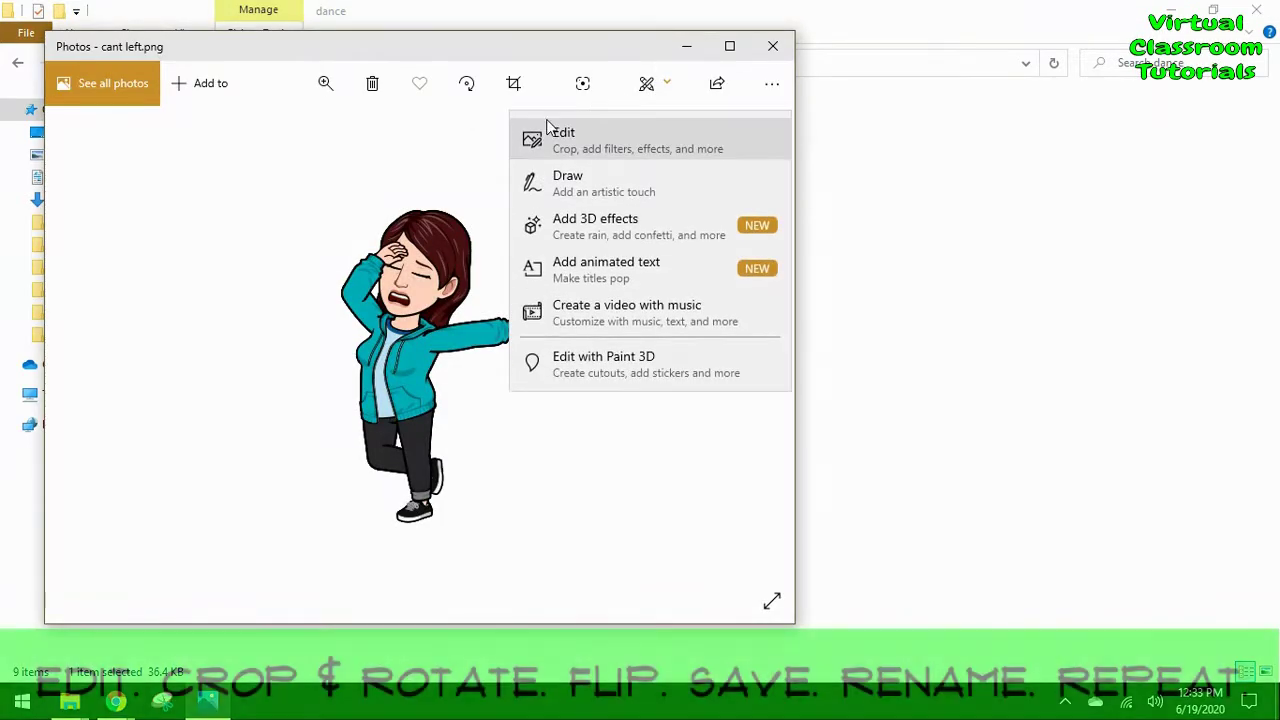
key("Return")
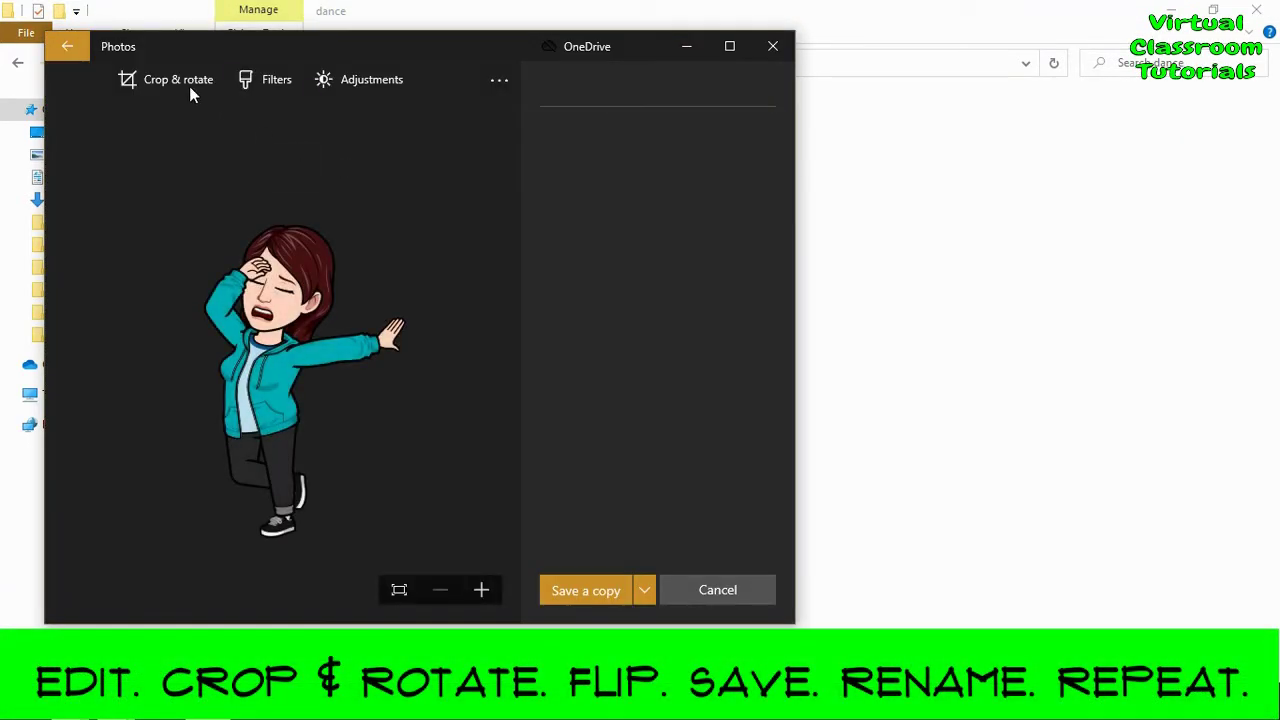
Flip cant left horizontally and save the mirrored copy as cant right
left_click(198, 74)
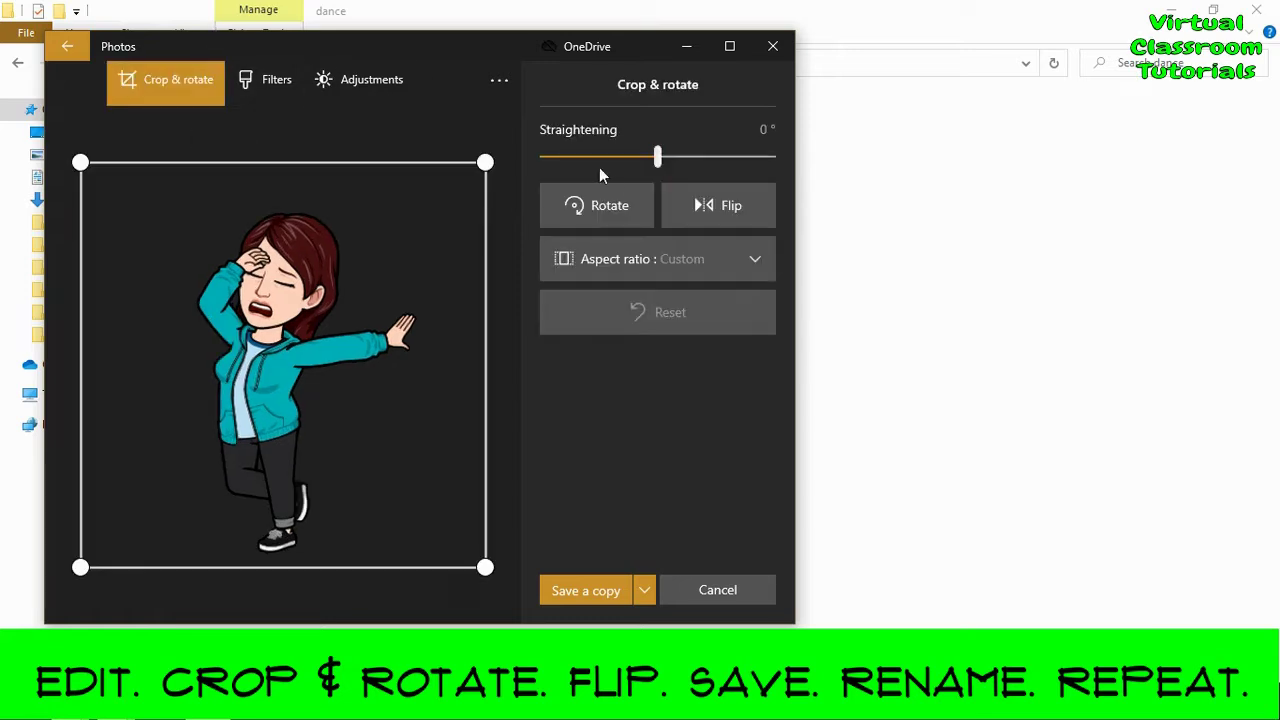
left_click(705, 198)
left_click(598, 590)
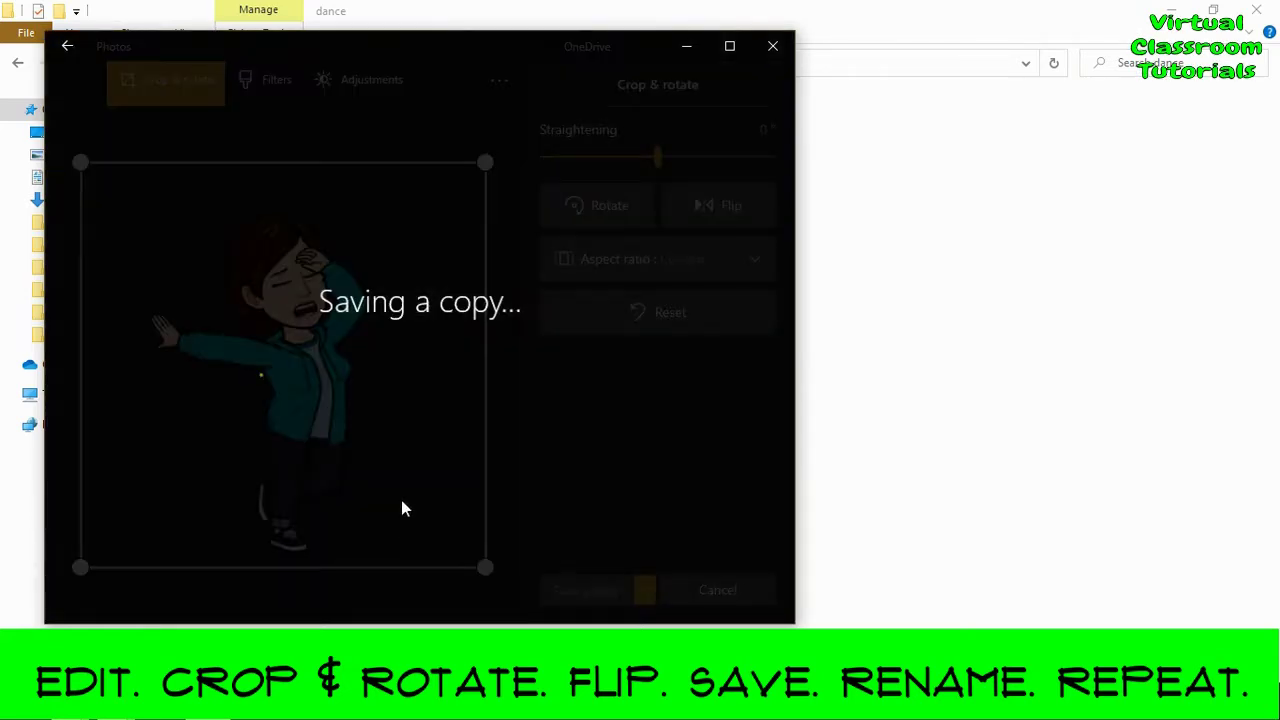
left_click(208, 383)
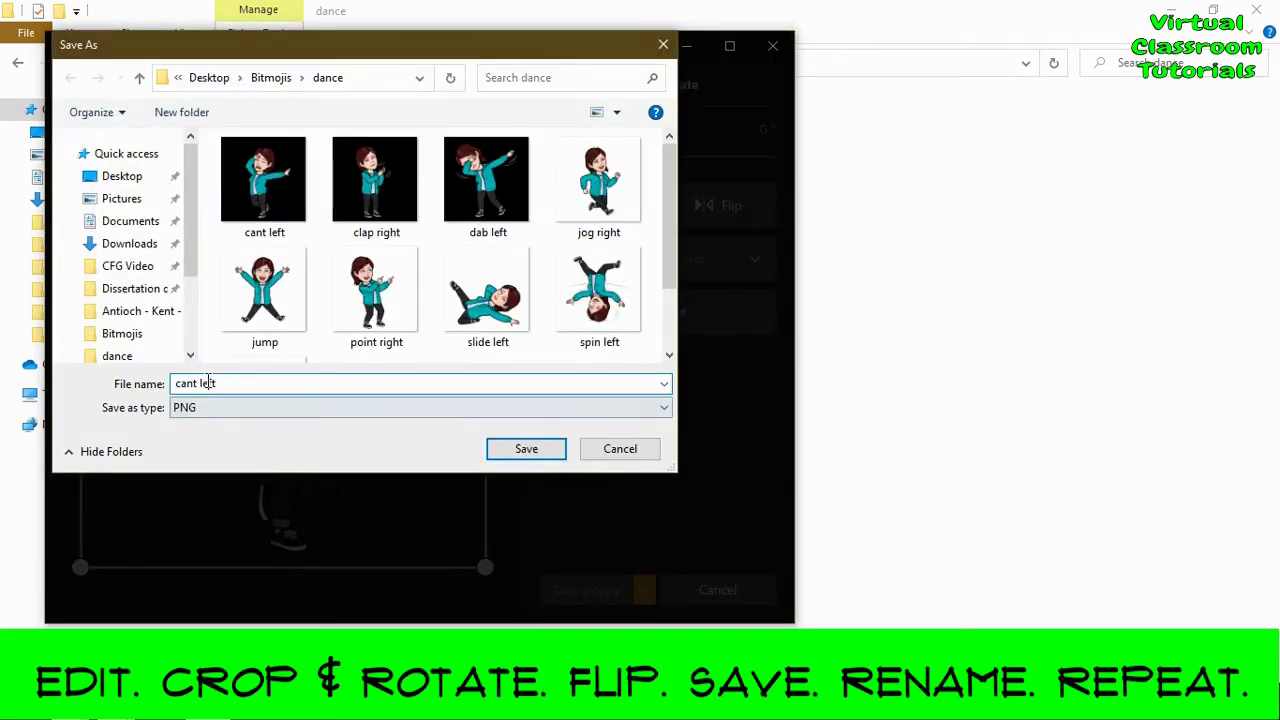
type("right")
key("Return")
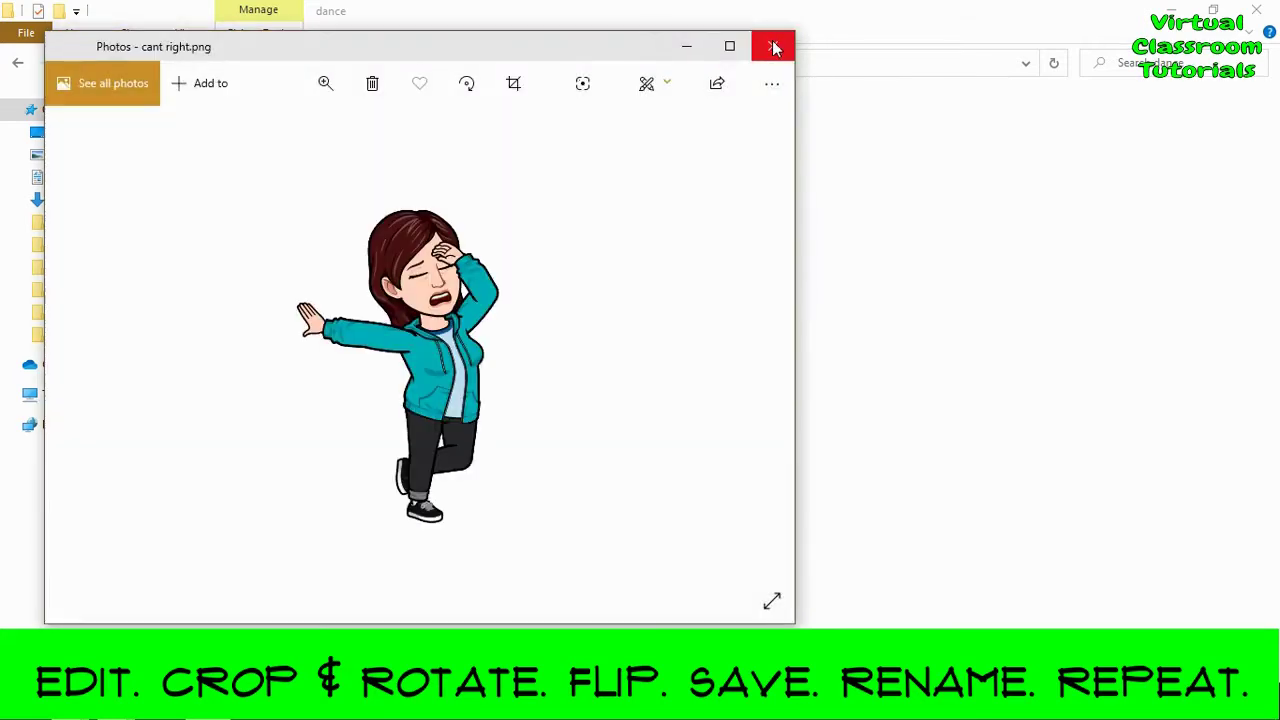
left_click(772, 45)
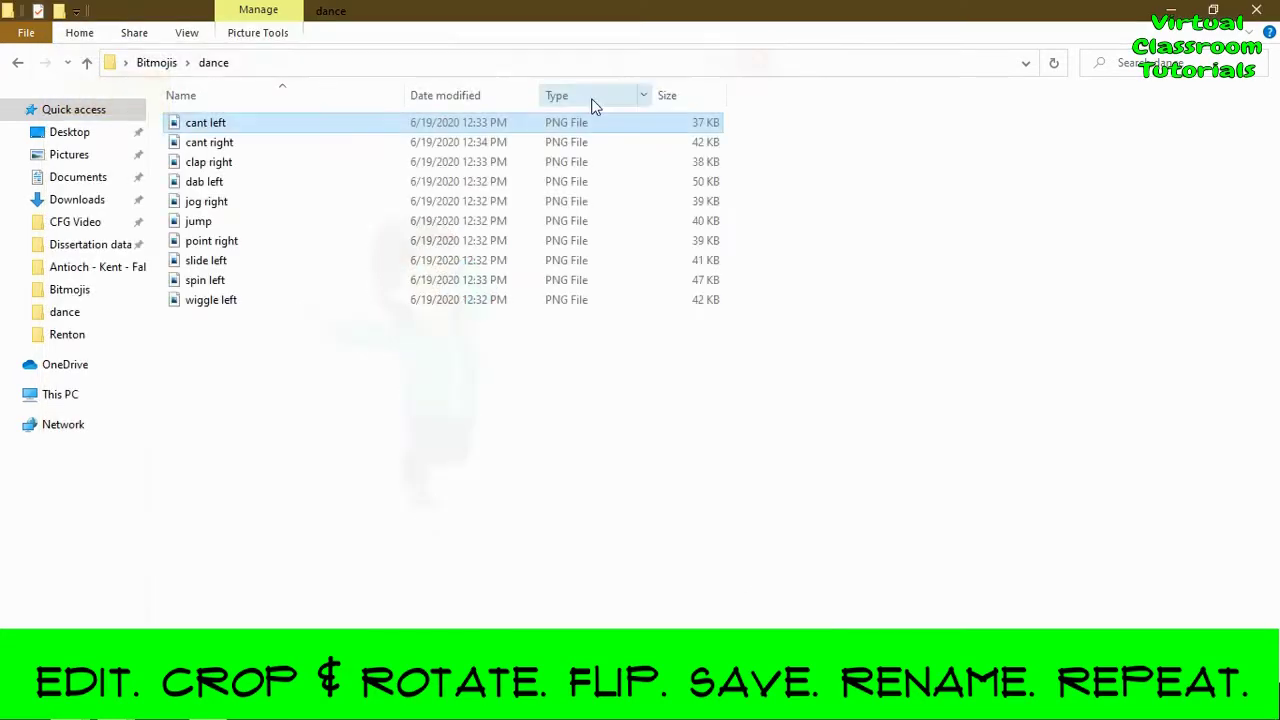
Flip clap right horizontally and save the mirrored copy as clap left
double_click(230, 165)
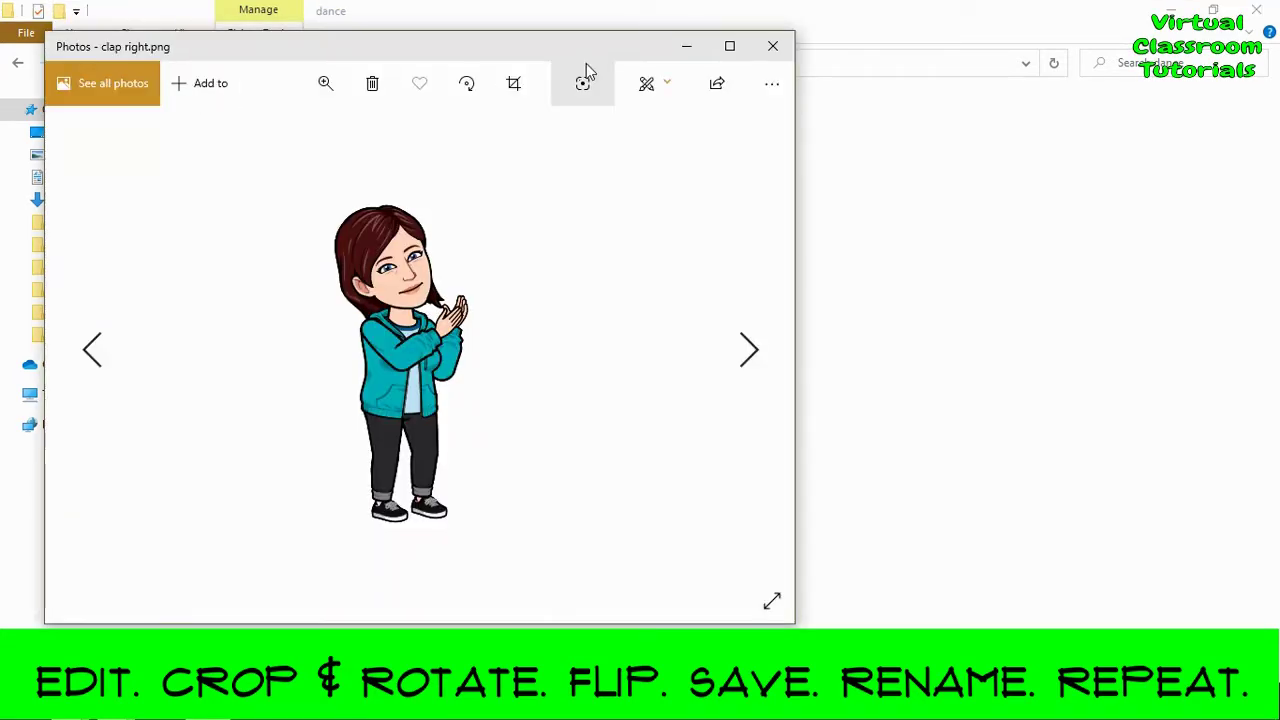
left_click(586, 78)
left_click(530, 129)
left_click(162, 79)
left_click(714, 205)
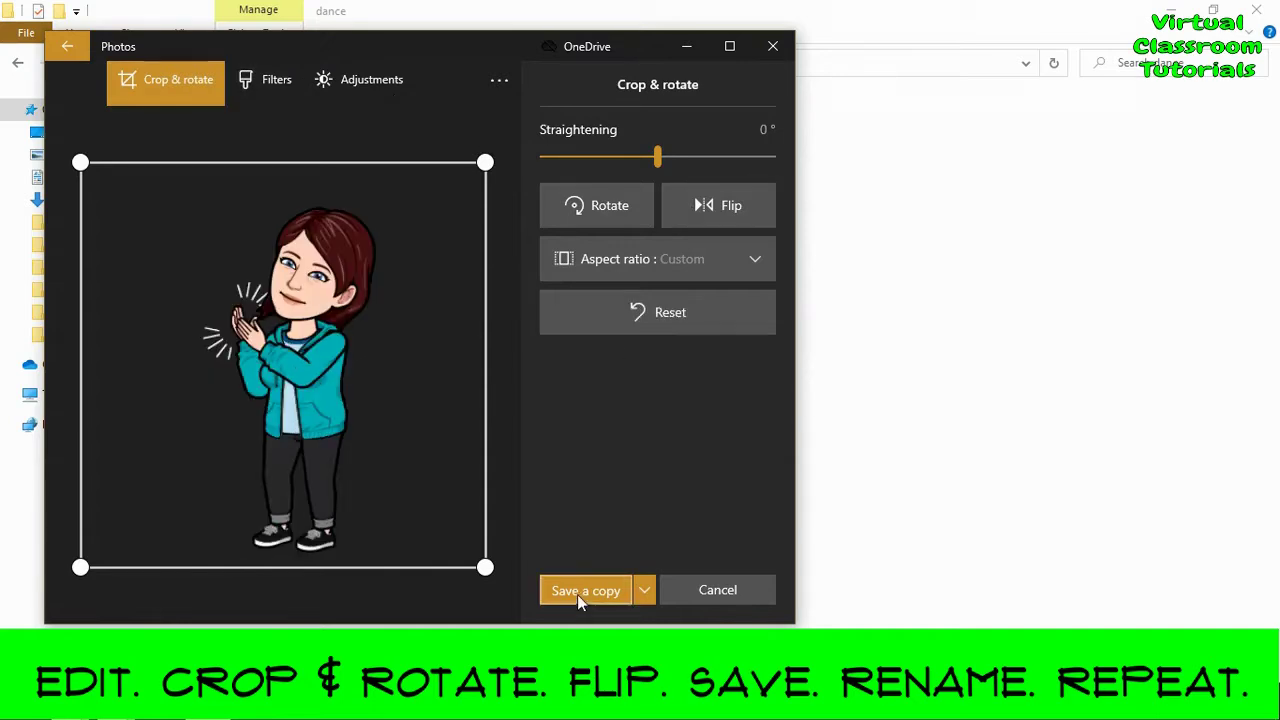
left_click(580, 592)
key("Return")
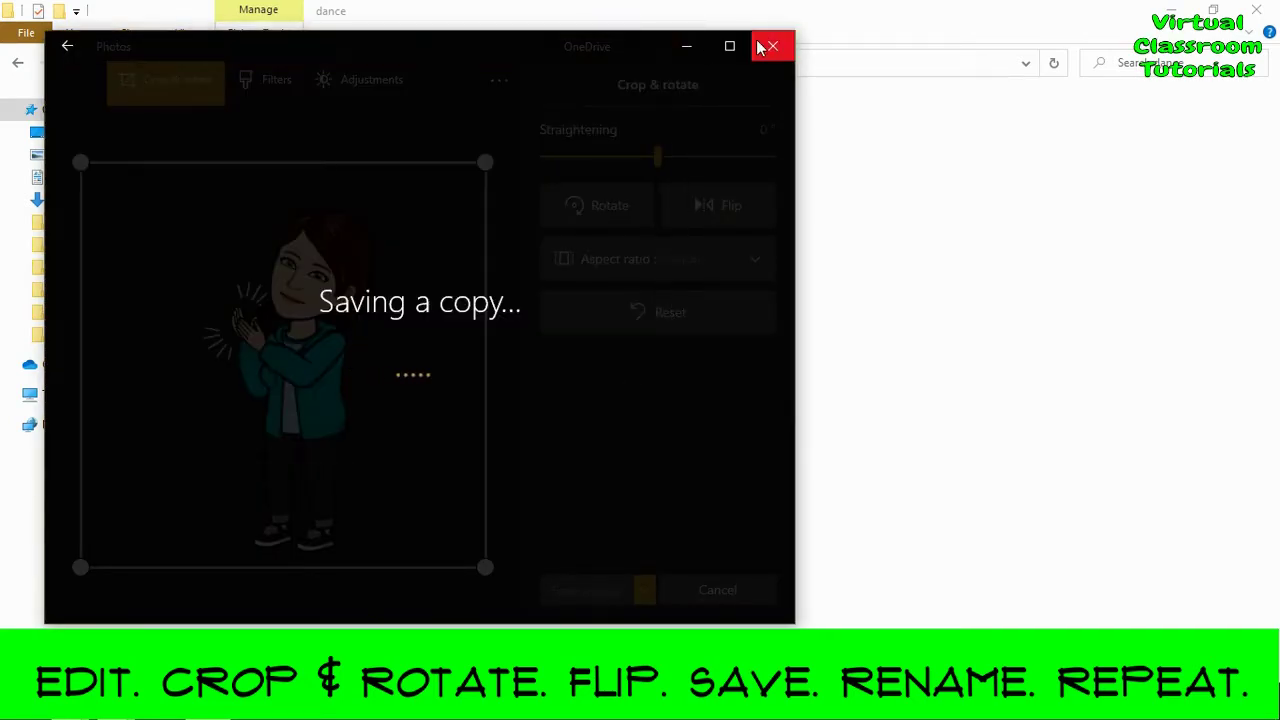
Flip dab left horizontally and save the mirrored copy as dab right
left_click(772, 45)
double_click(250, 203)
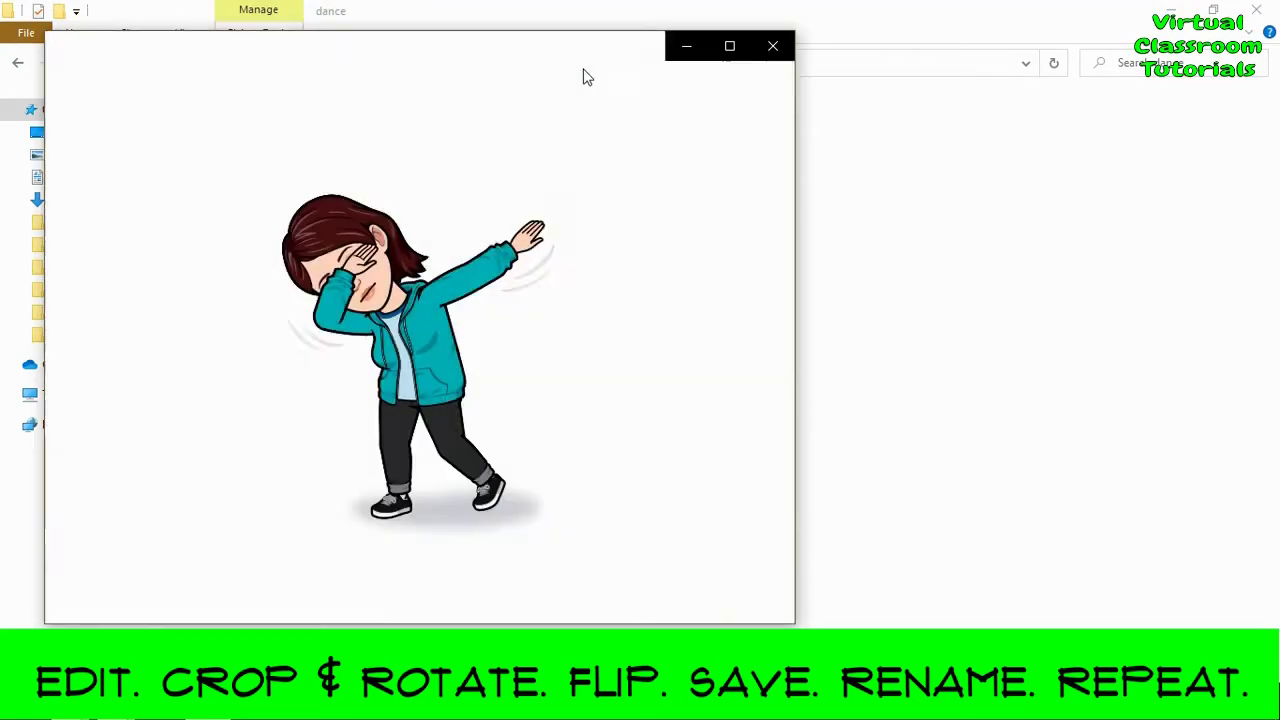
left_click(630, 85)
left_click(545, 129)
left_click(162, 79)
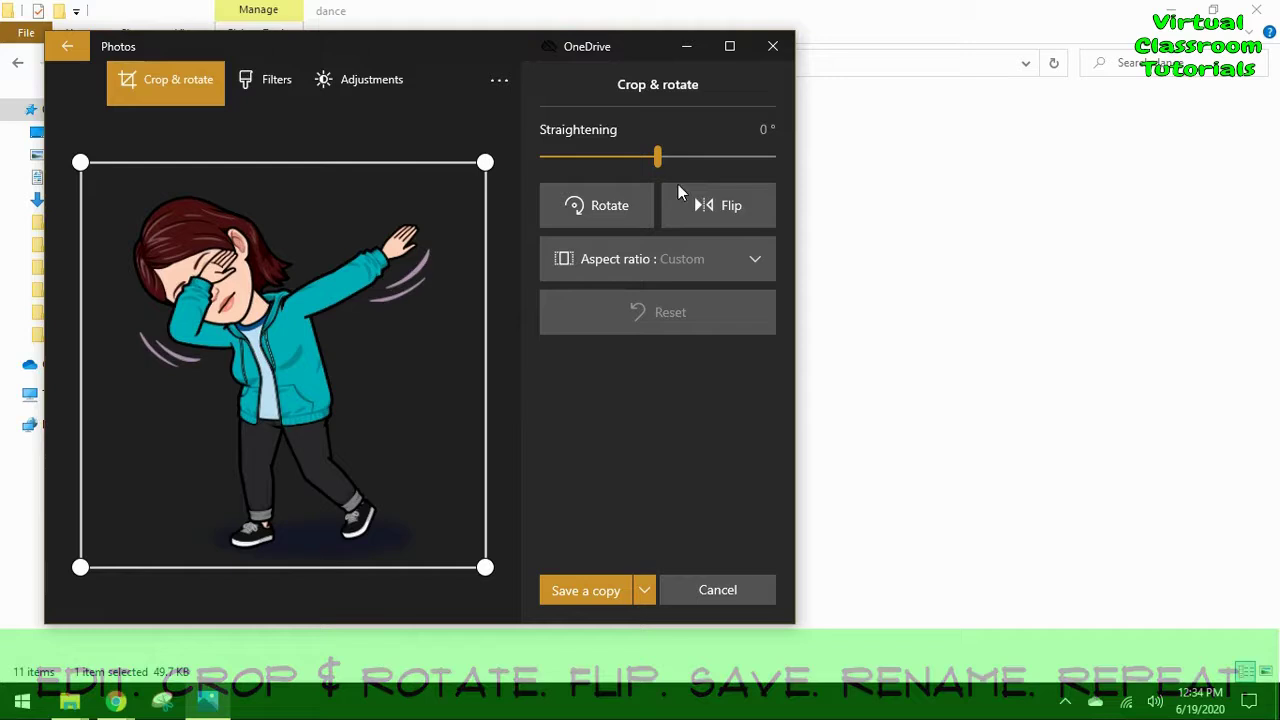
left_click(714, 205)
left_click(585, 590)
double_click(205, 384)
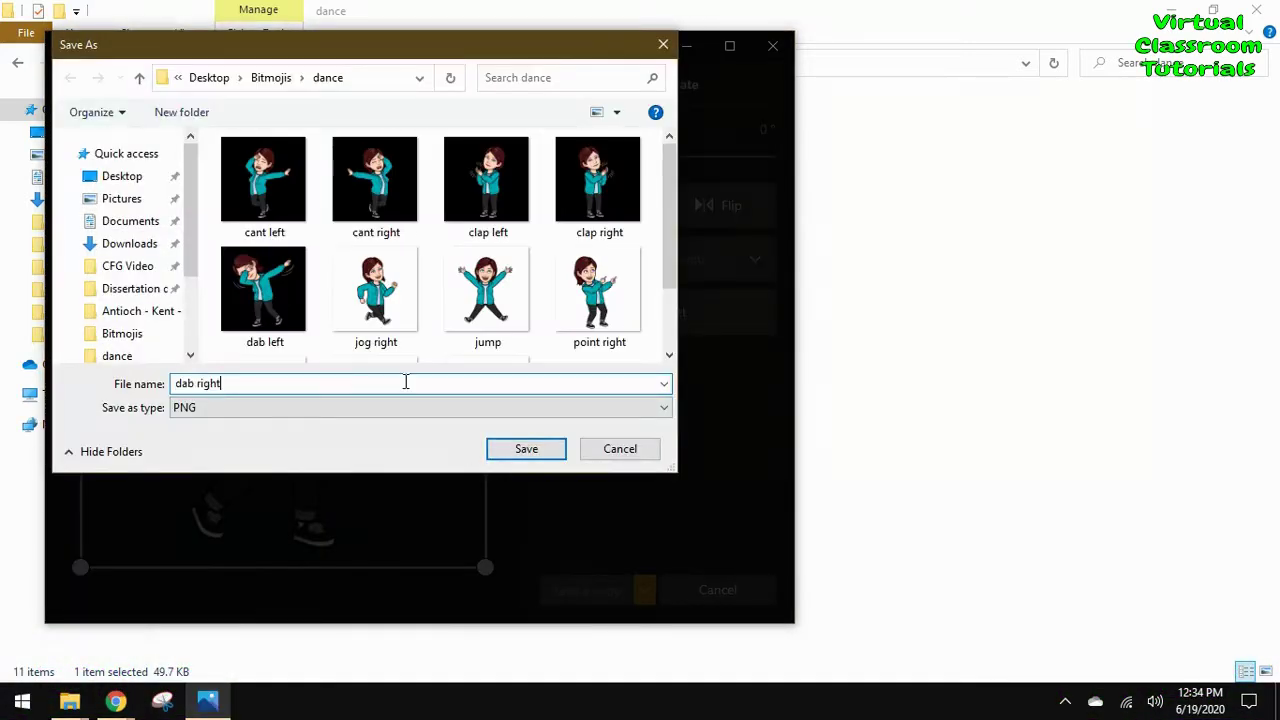
type("right")
left_click(507, 447)
left_click(772, 45)
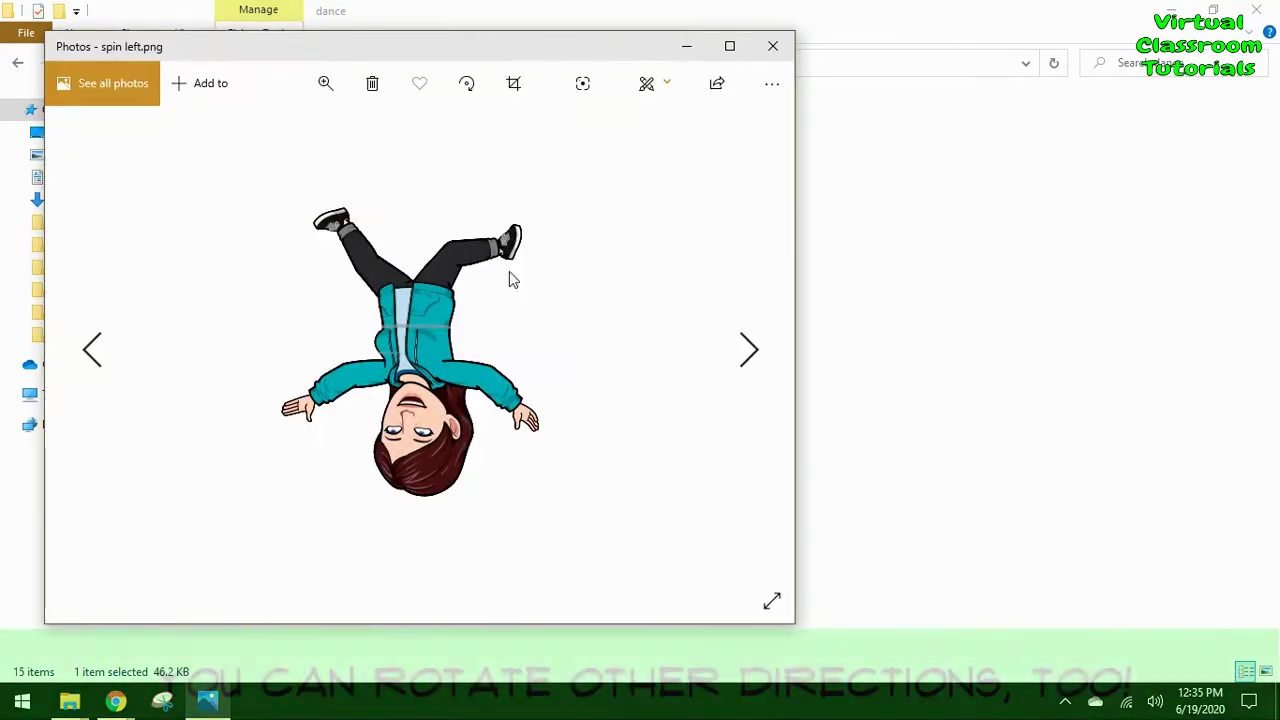
Rotate the spin left pose twice to stand upright and overwrite spin left.png
left_click(655, 87)
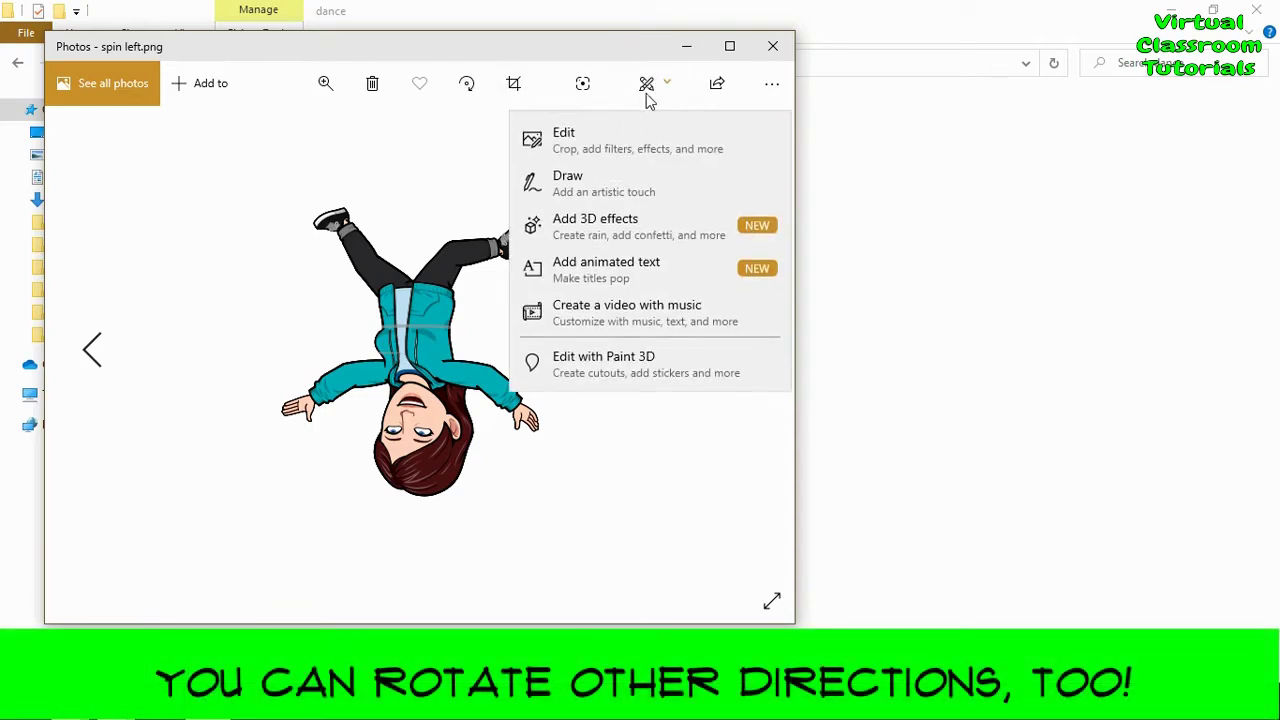
left_click(625, 141)
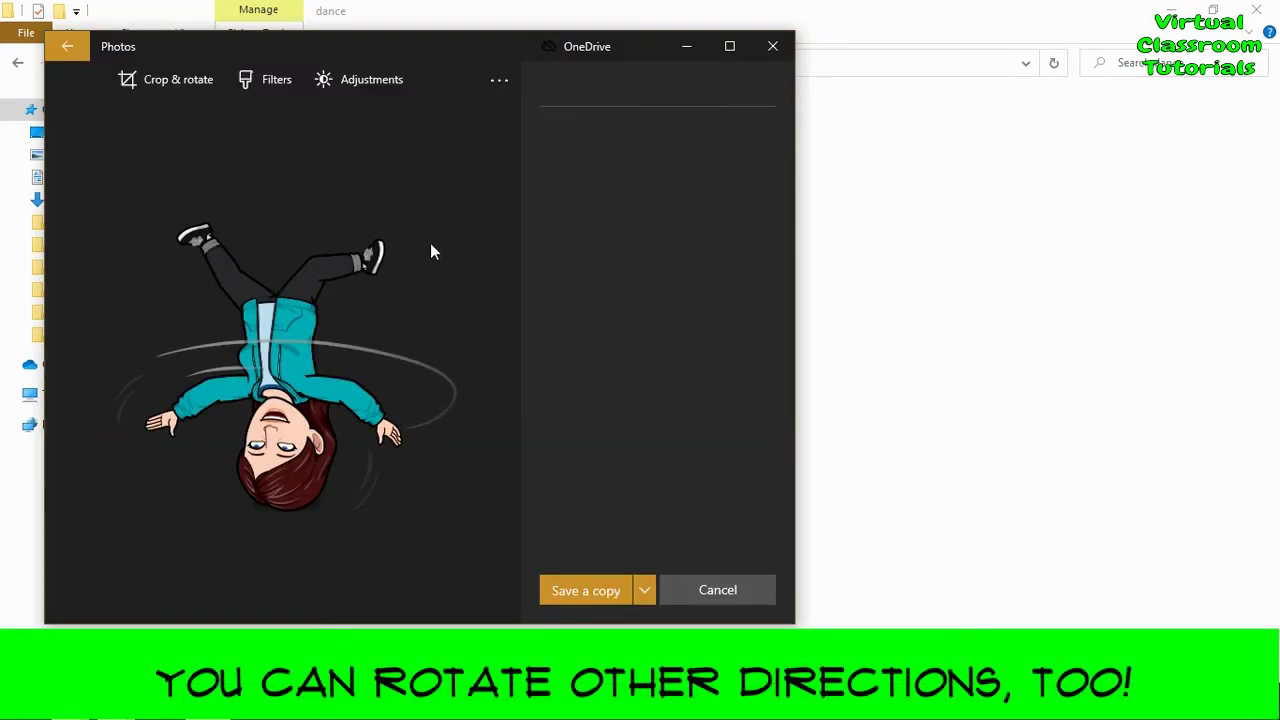
left_click(176, 76)
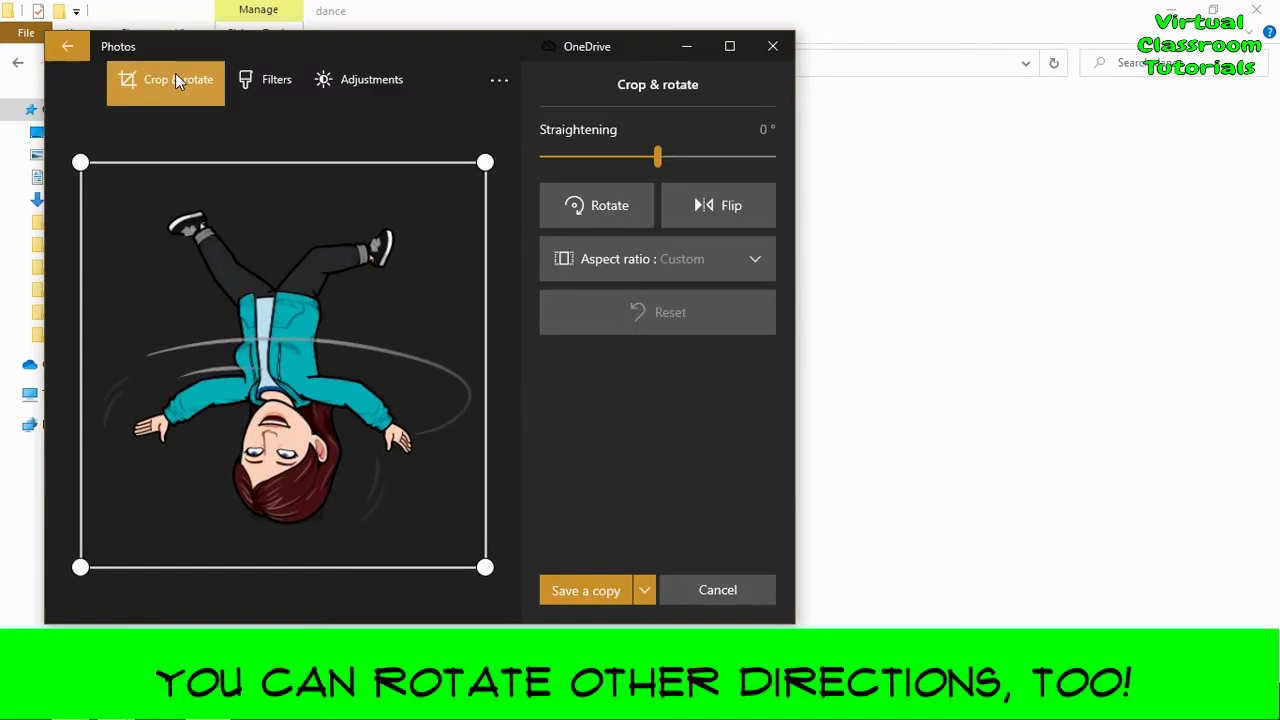
left_click(597, 206)
left_click(597, 204)
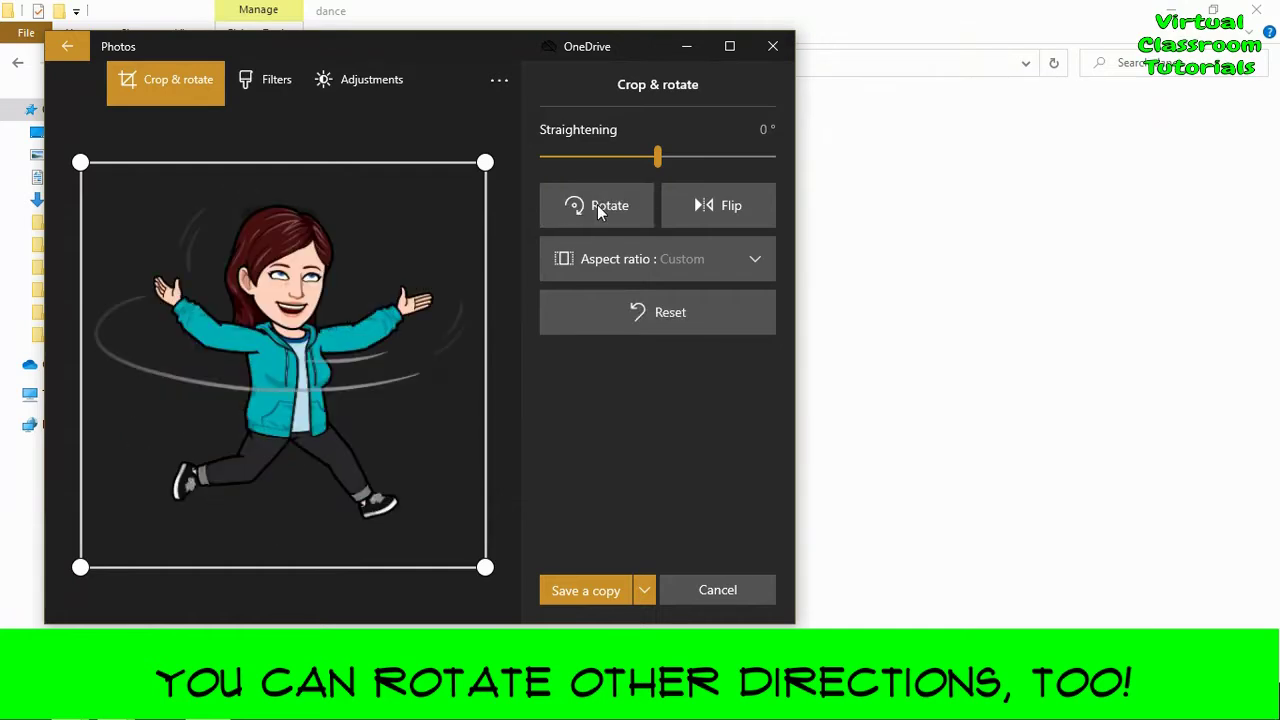
left_click(590, 584)
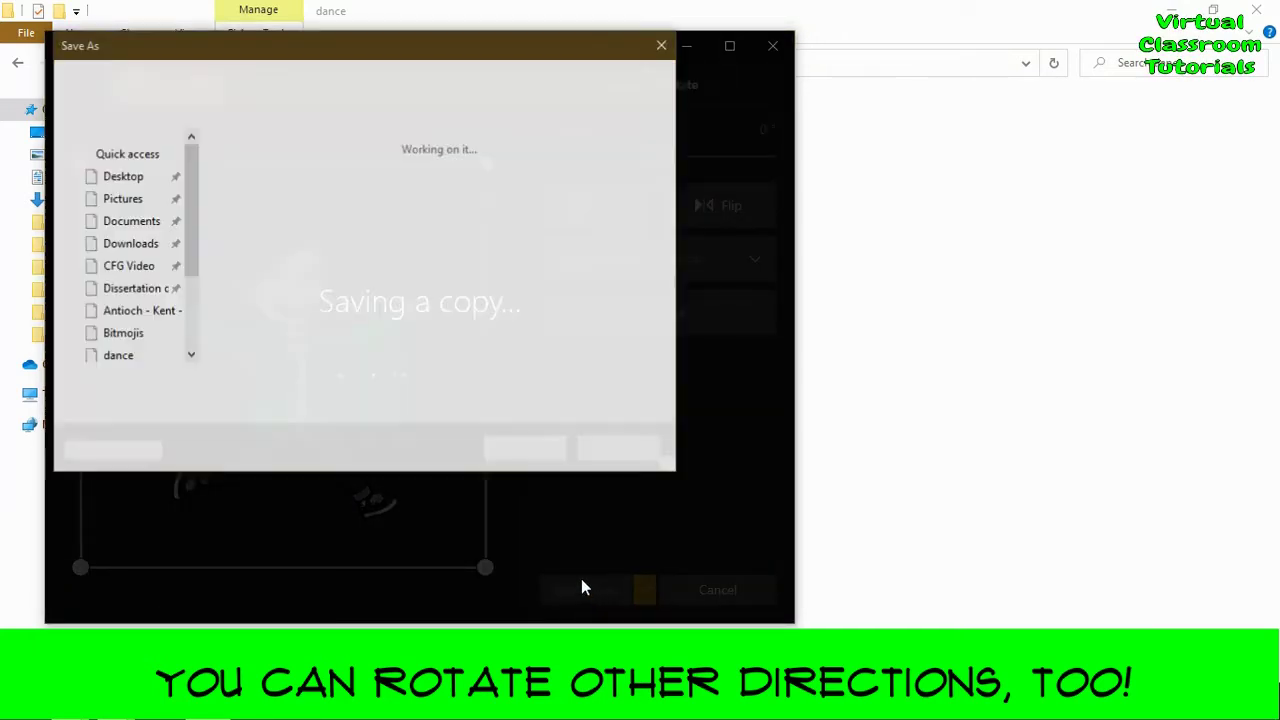
left_click(527, 450)
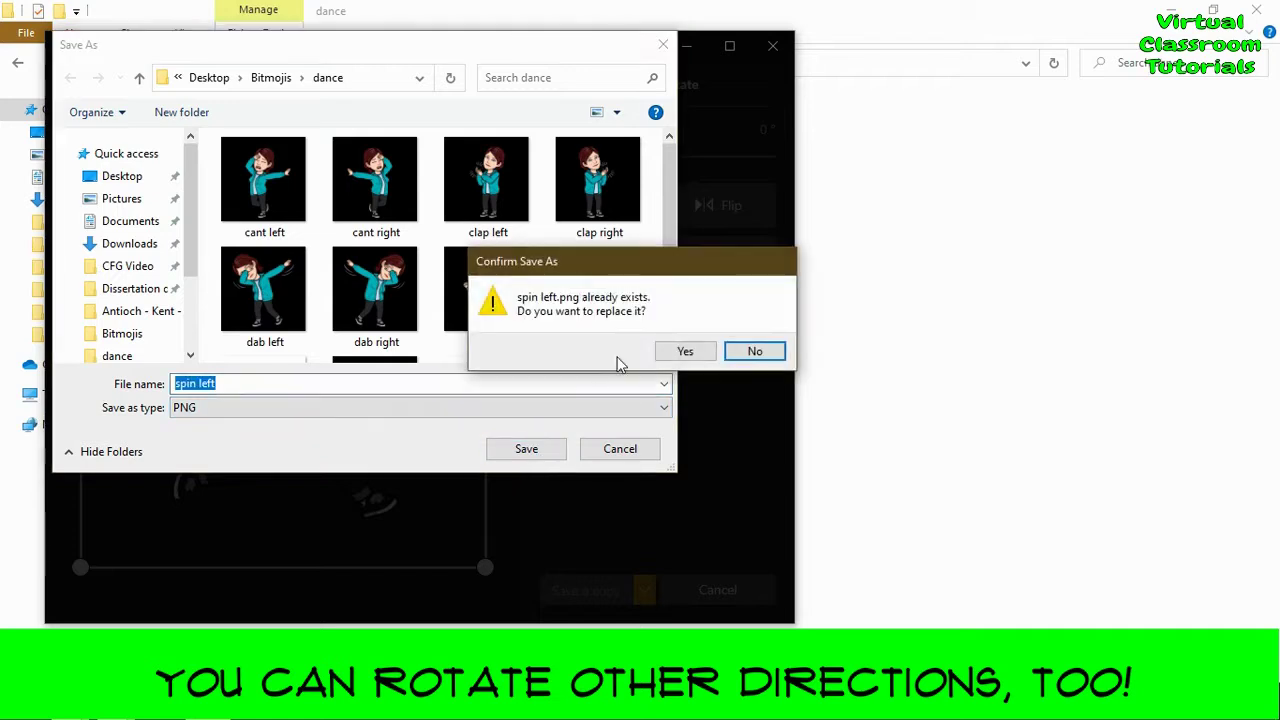
left_click(686, 352)
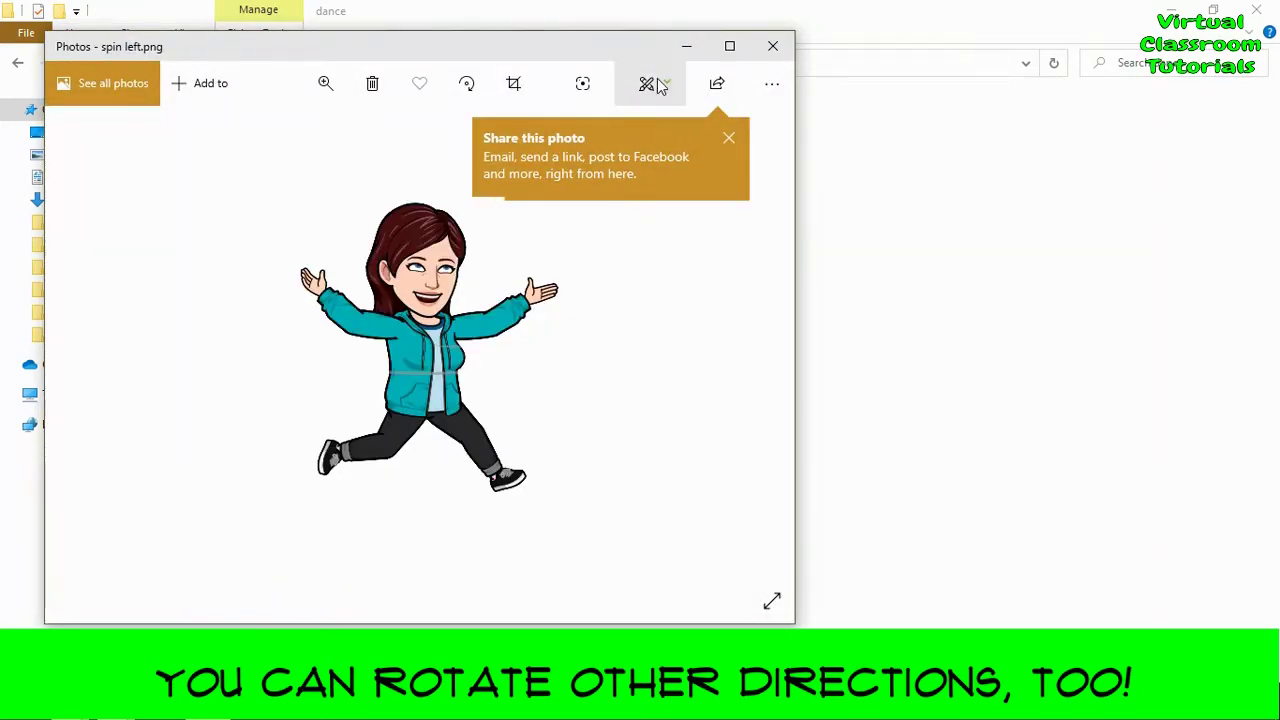
Flip the upright spin pose horizontally and save it as a copy
left_click(665, 86)
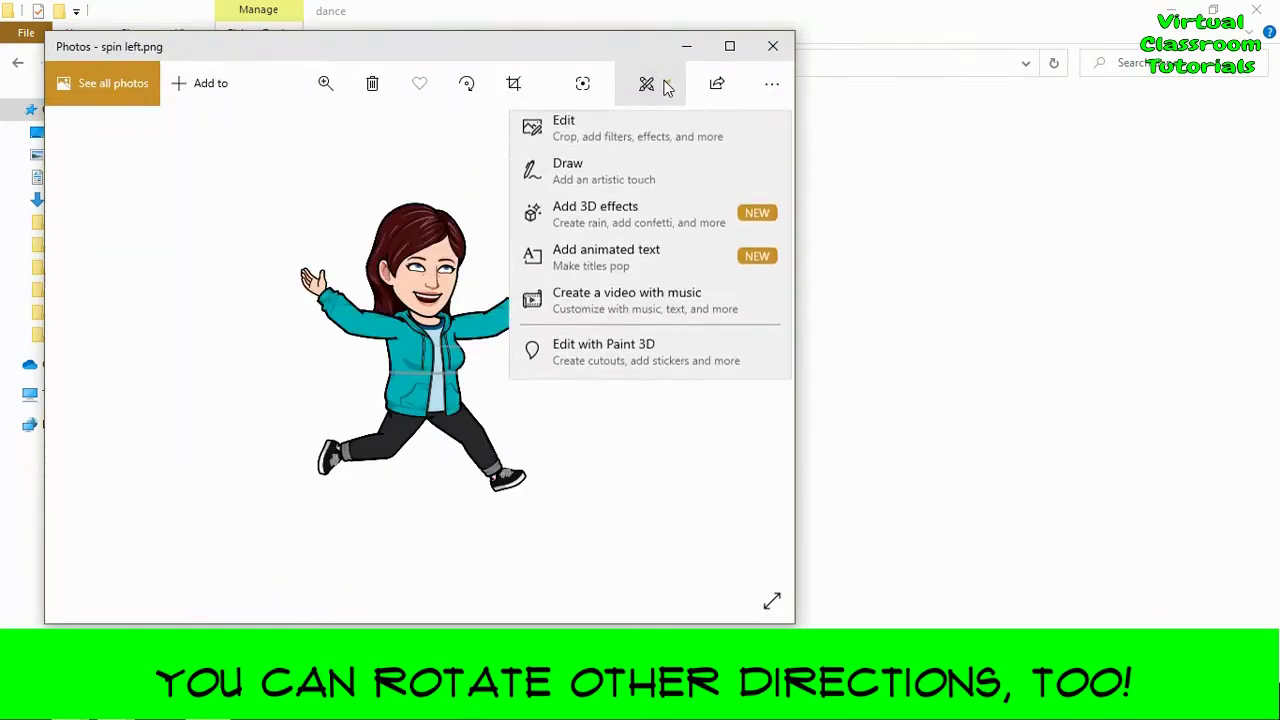
left_click(636, 131)
left_click(672, 206)
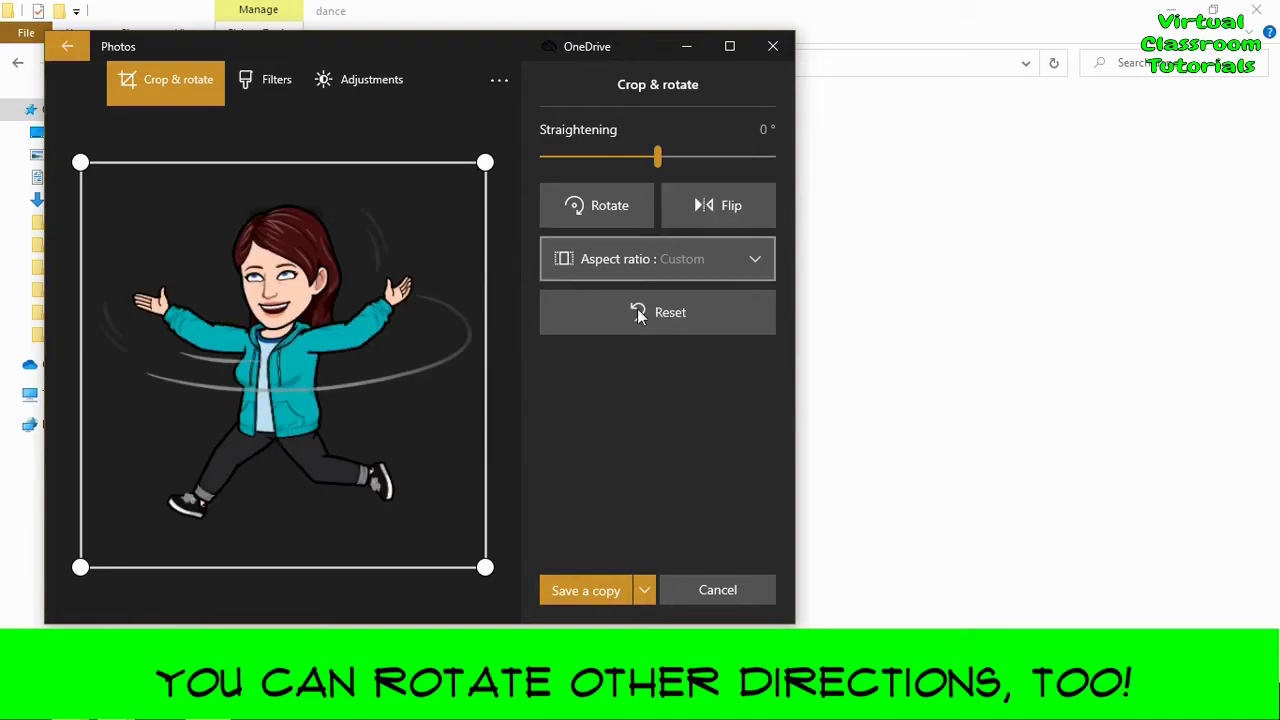
left_click(581, 577)
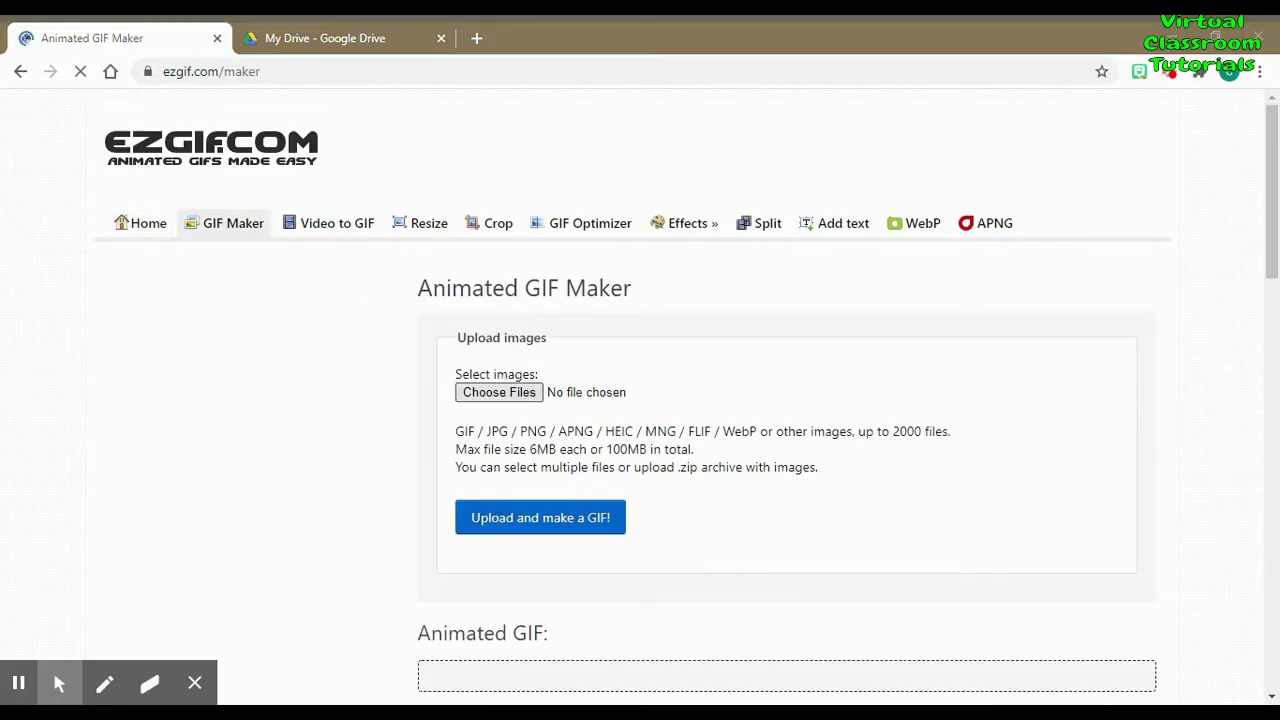
Choose the 16 pose images and upload them to the GIF maker
key("Return")
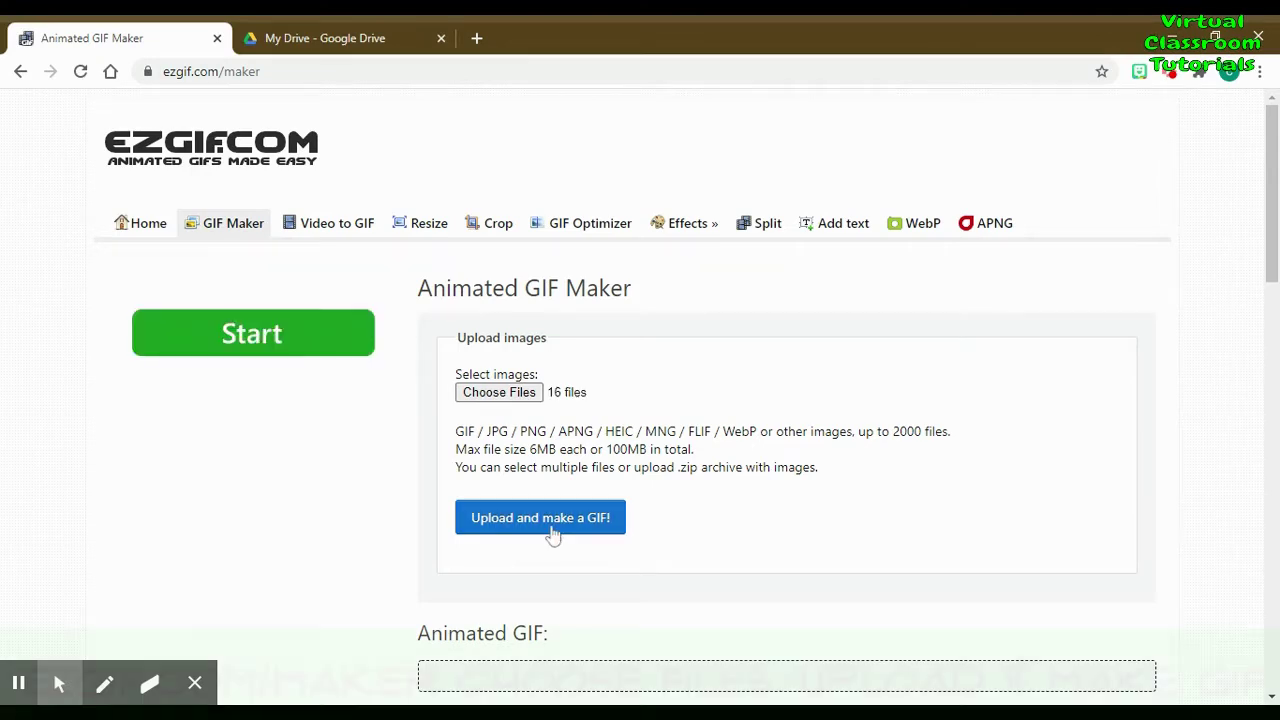
left_click(553, 537)
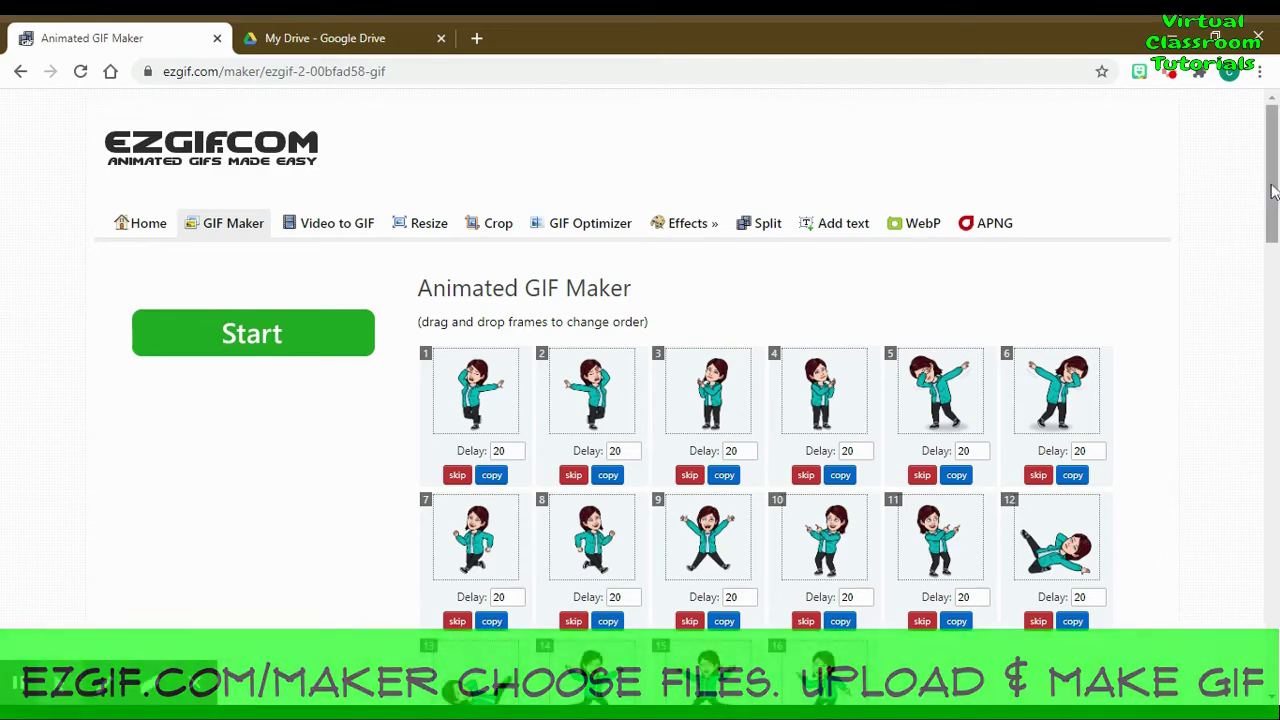
Build the GIF, then rebuild it with 'don't stack frames' ticked, giving 398×398 at 252.39 KiB
left_click_drag(1272, 190, 1274, 310)
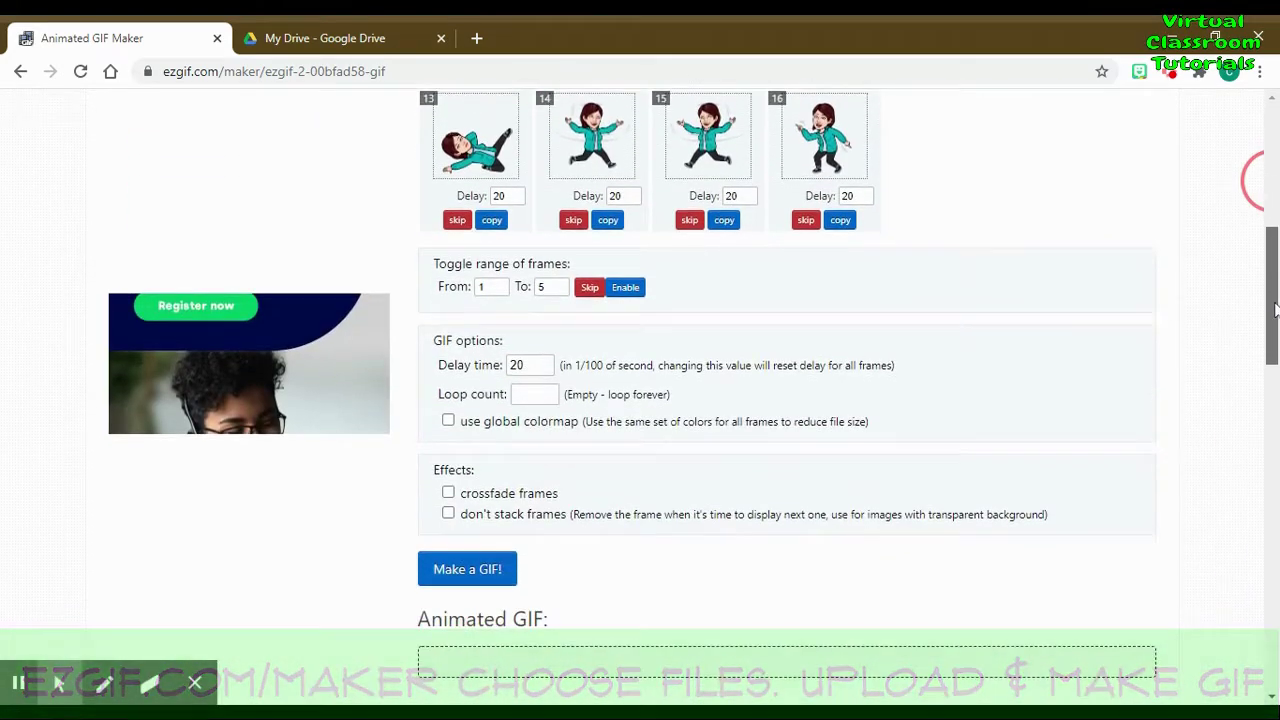
scroll(1274, 310, "down", 4)
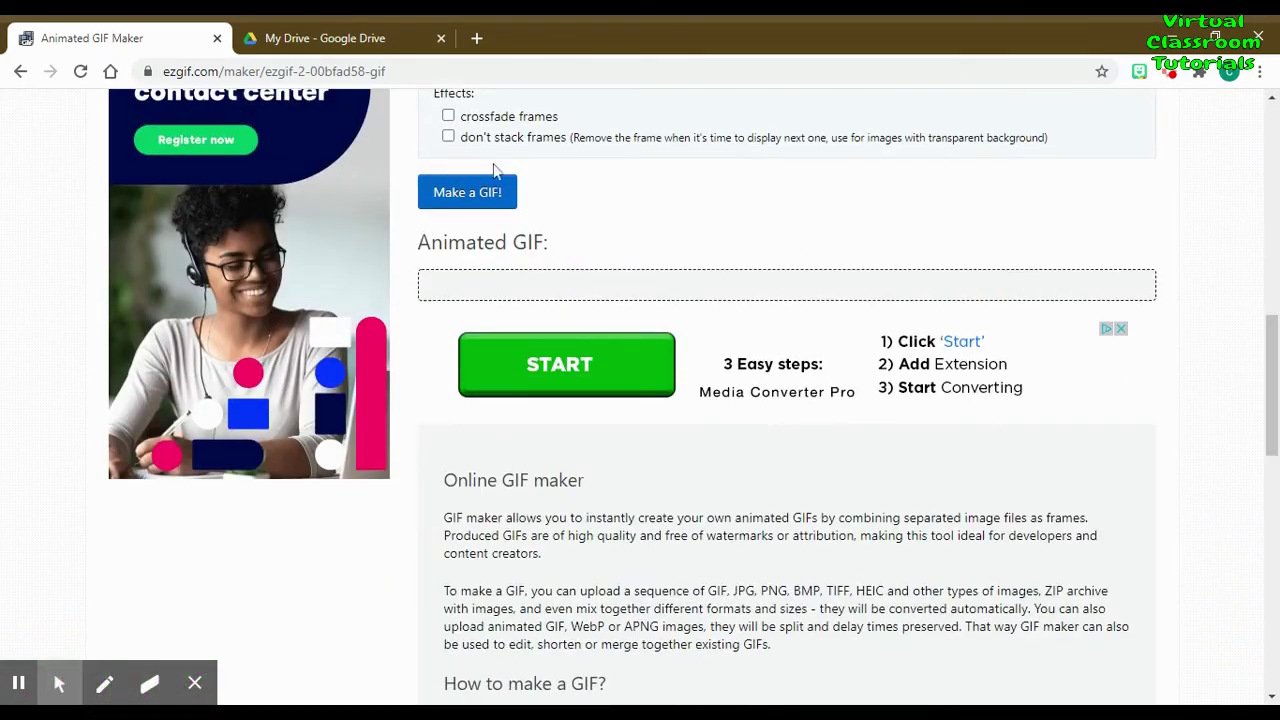
left_click(467, 194)
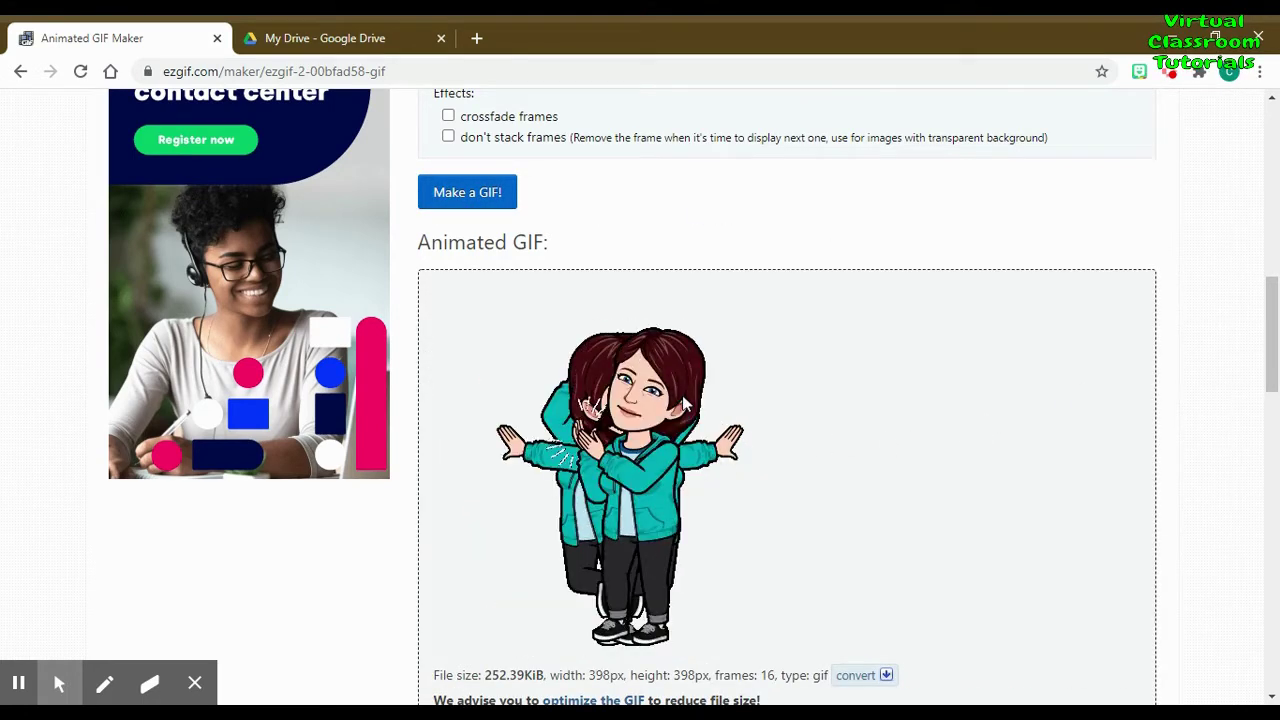
scroll(538, 400, "up", 3)
left_click(448, 419)
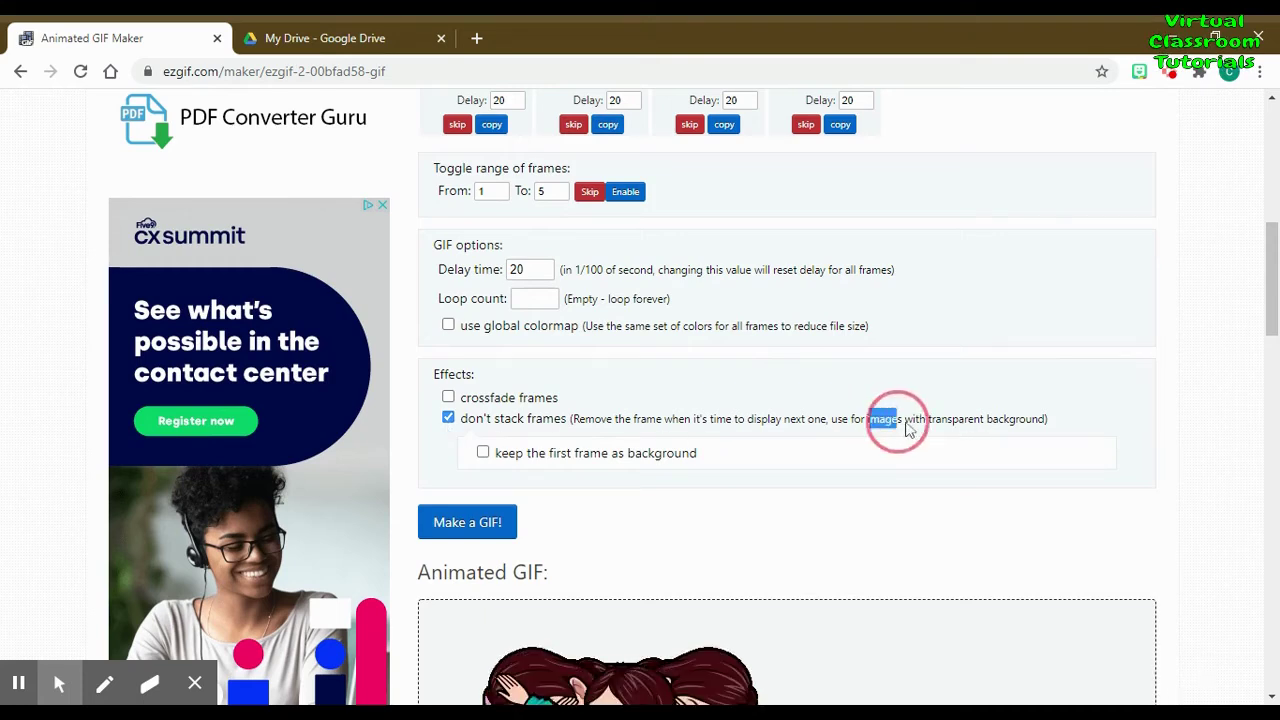
left_click(500, 521)
scroll(745, 490, "down", 3)
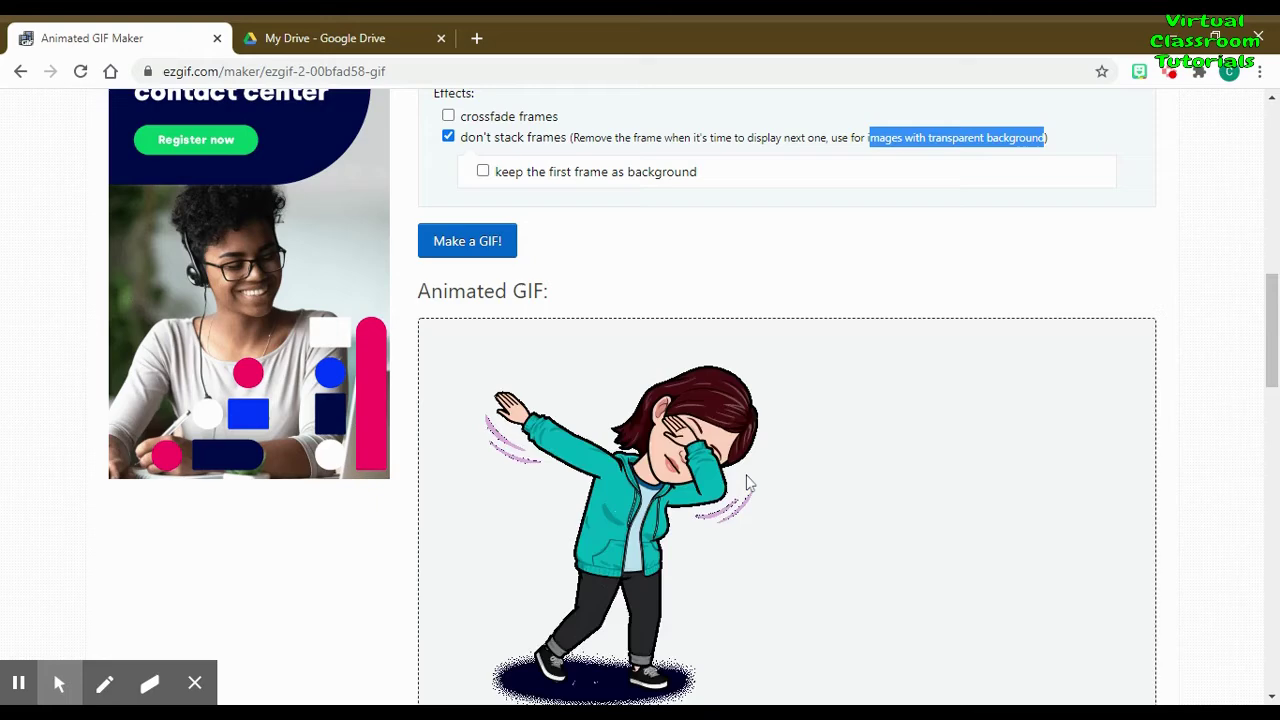
scroll(748, 482, "down", 3)
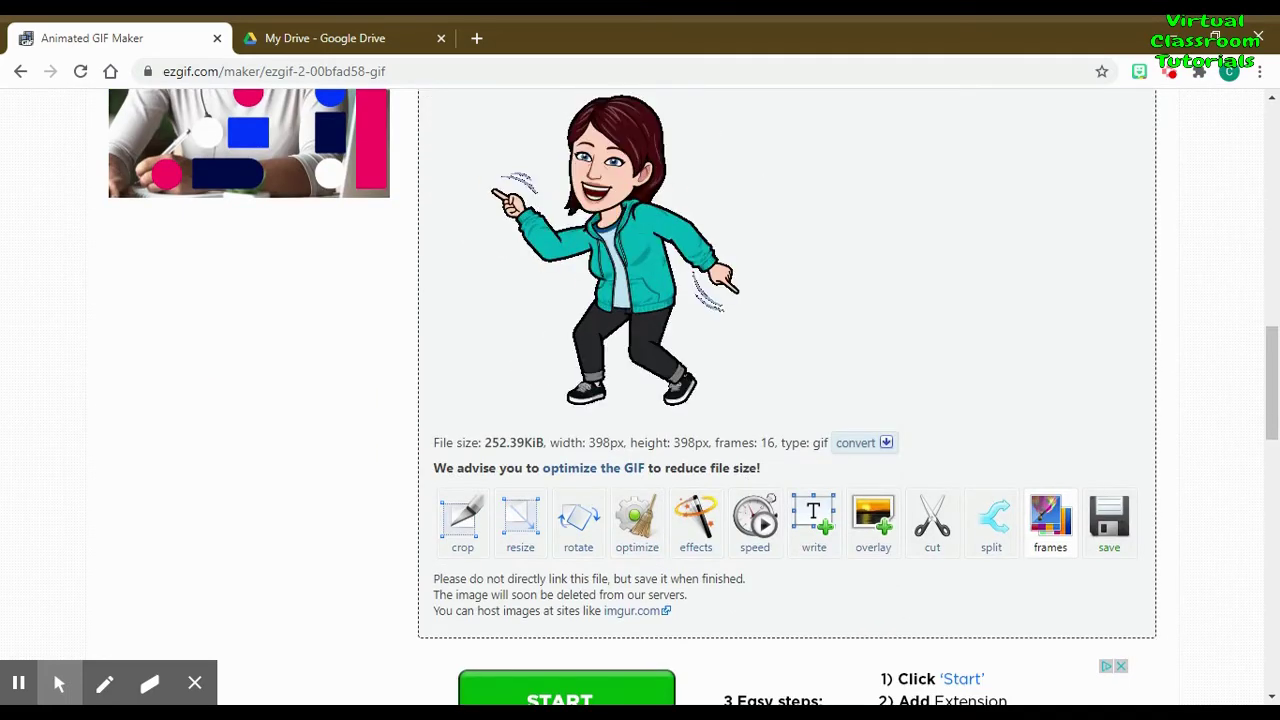
scroll(748, 482, "up", 8)
scroll(740, 440, "up", 3)
scroll(570, 398, "down", 3)
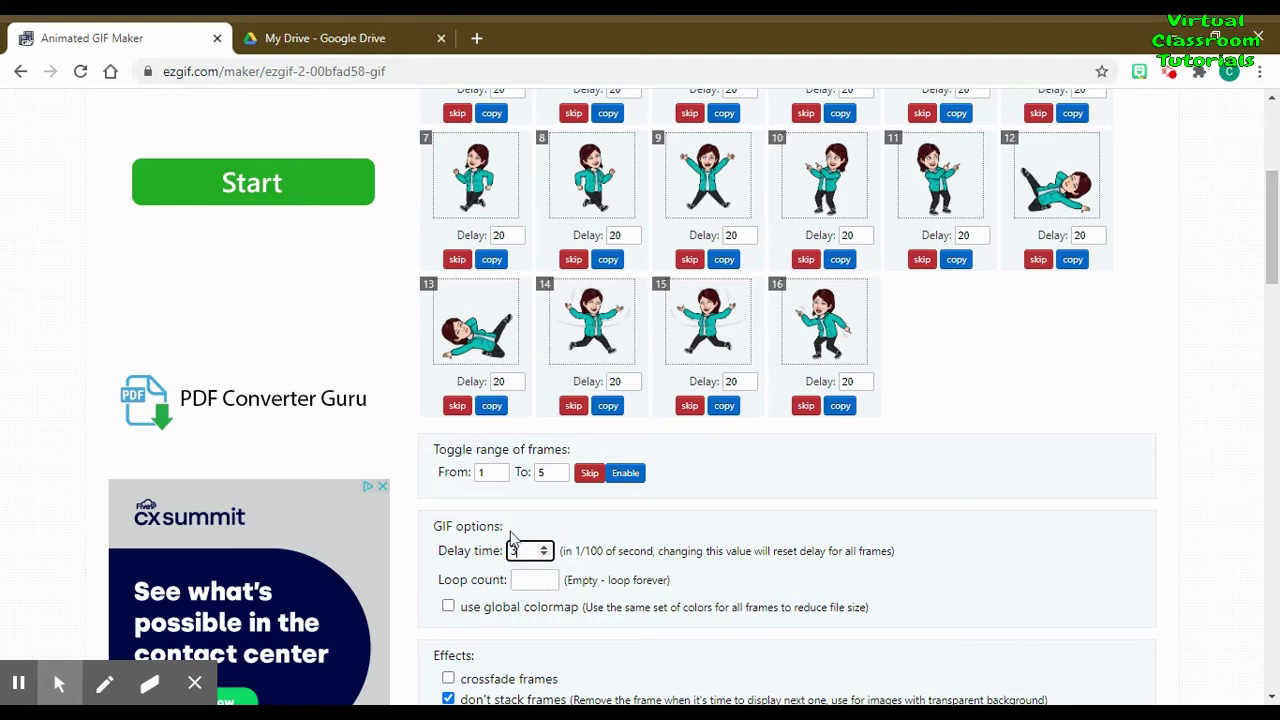
Drag frames 3, 5, 9, 10, 12, 14 and 11 into a new dance order and rebuild the GIF
scroll(597, 444, "up", 3)
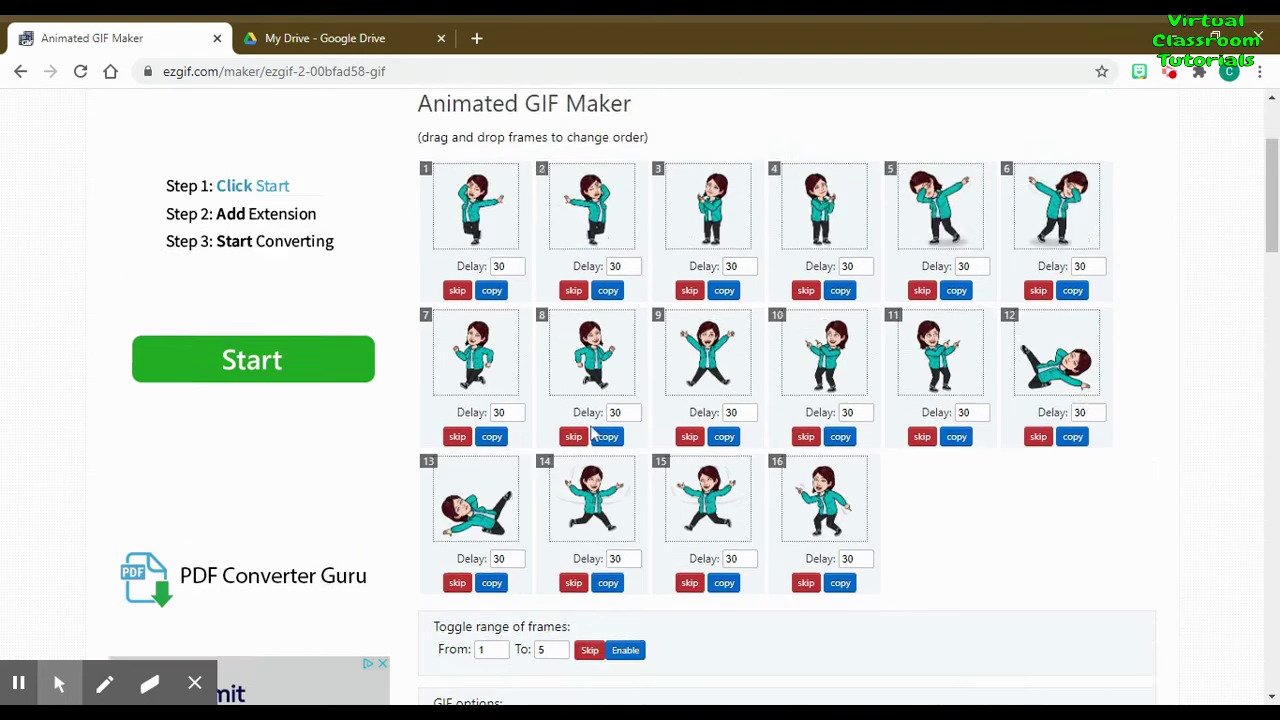
left_click_drag(686, 291, 565, 310)
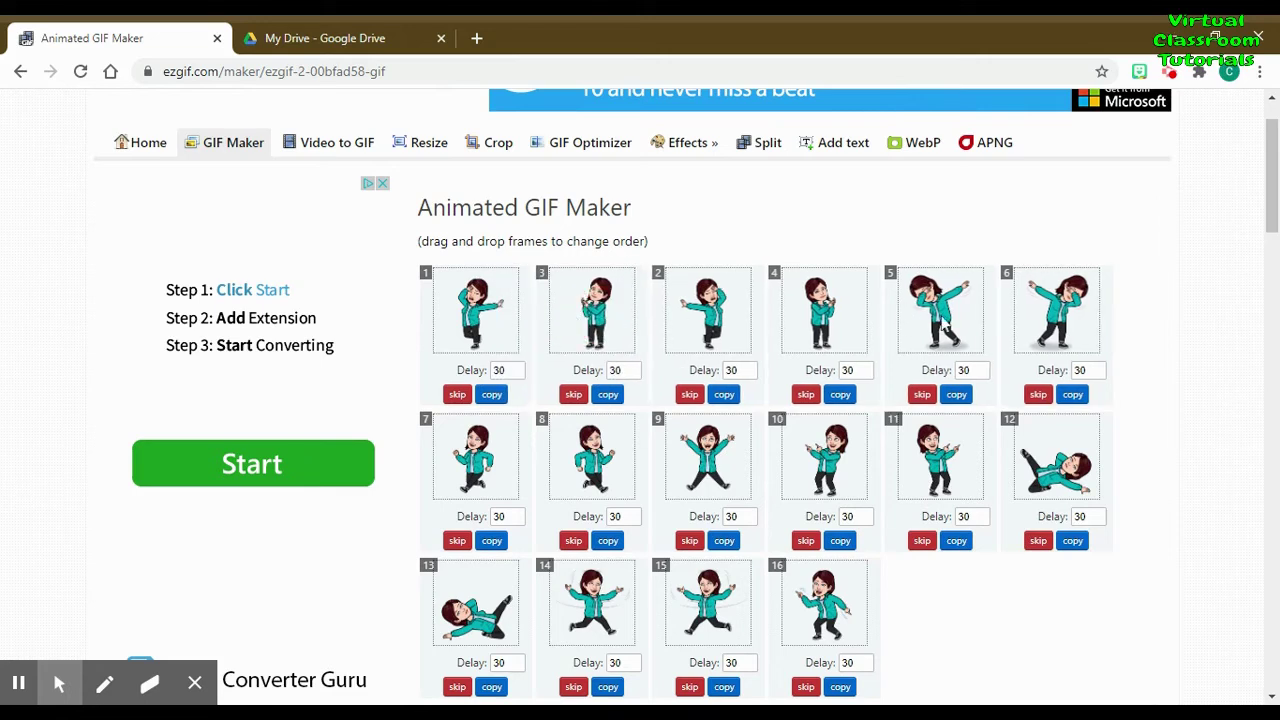
left_click_drag(943, 330, 445, 310)
left_click_drag(712, 486, 590, 470)
left_click_drag(790, 455, 457, 463)
left_click_drag(1022, 458, 466, 490)
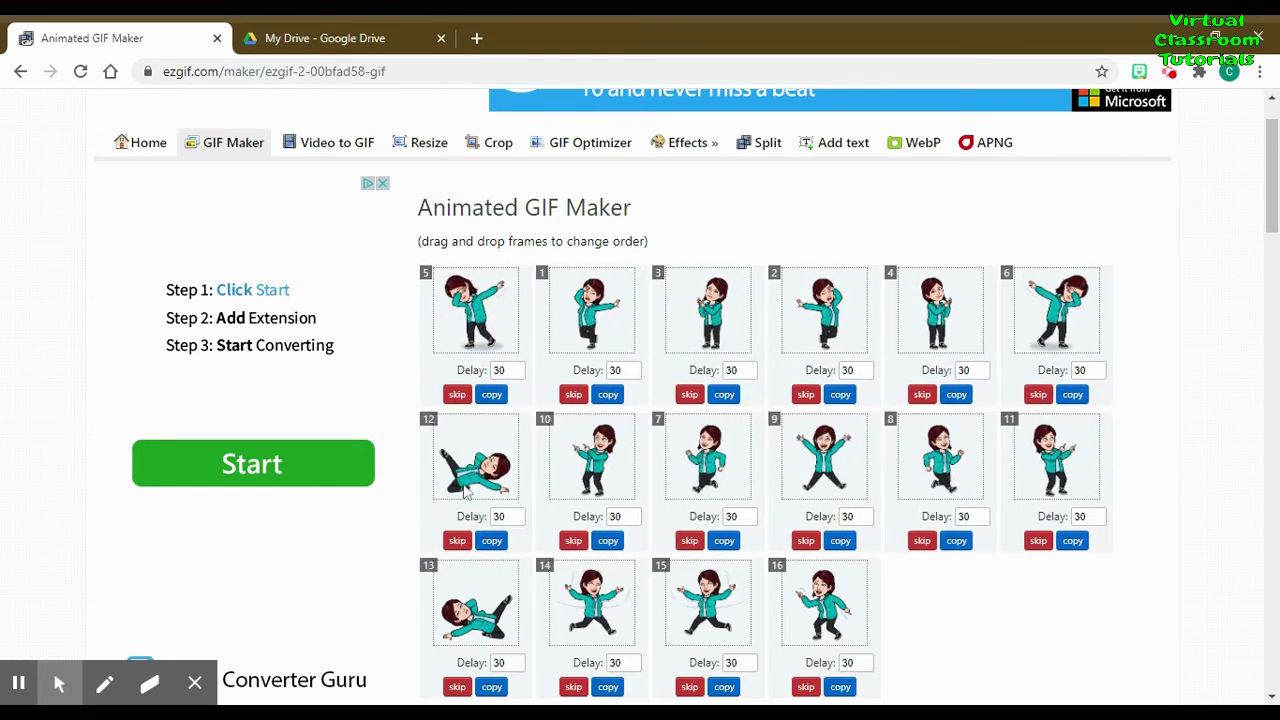
left_click_drag(592, 600, 475, 460)
left_click_drag(476, 600, 728, 618)
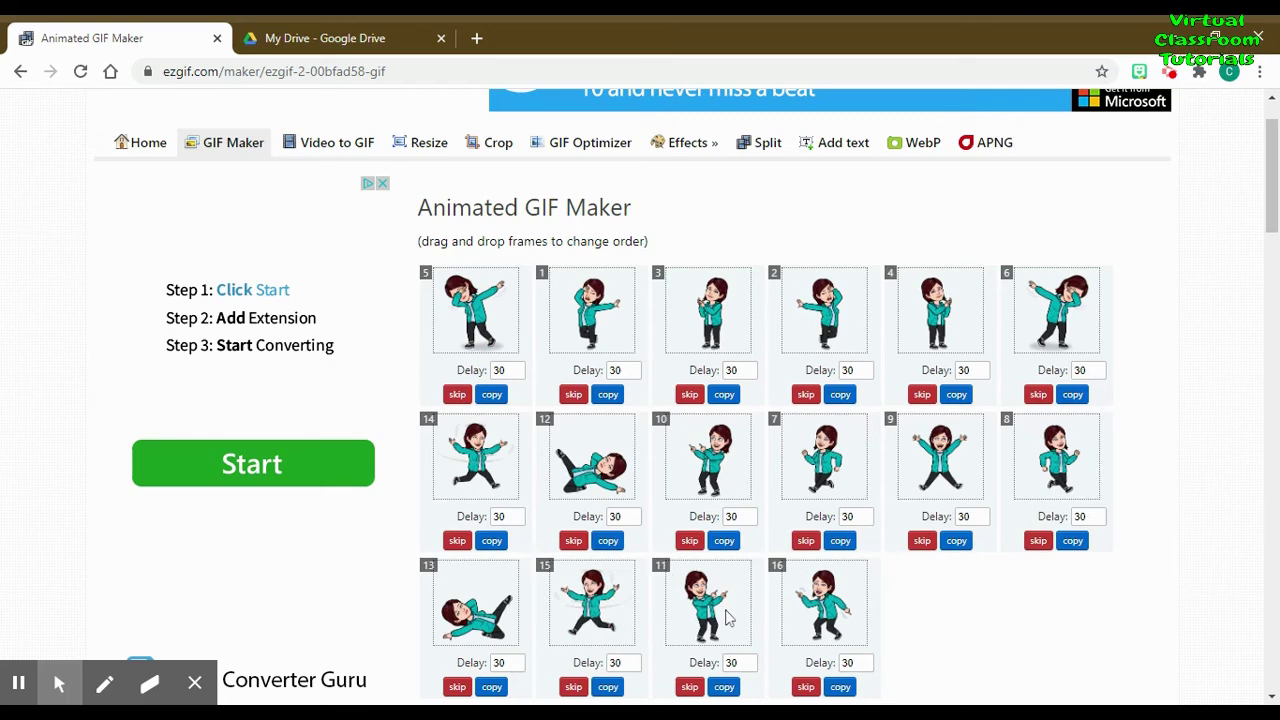
scroll(951, 597, "down", 5)
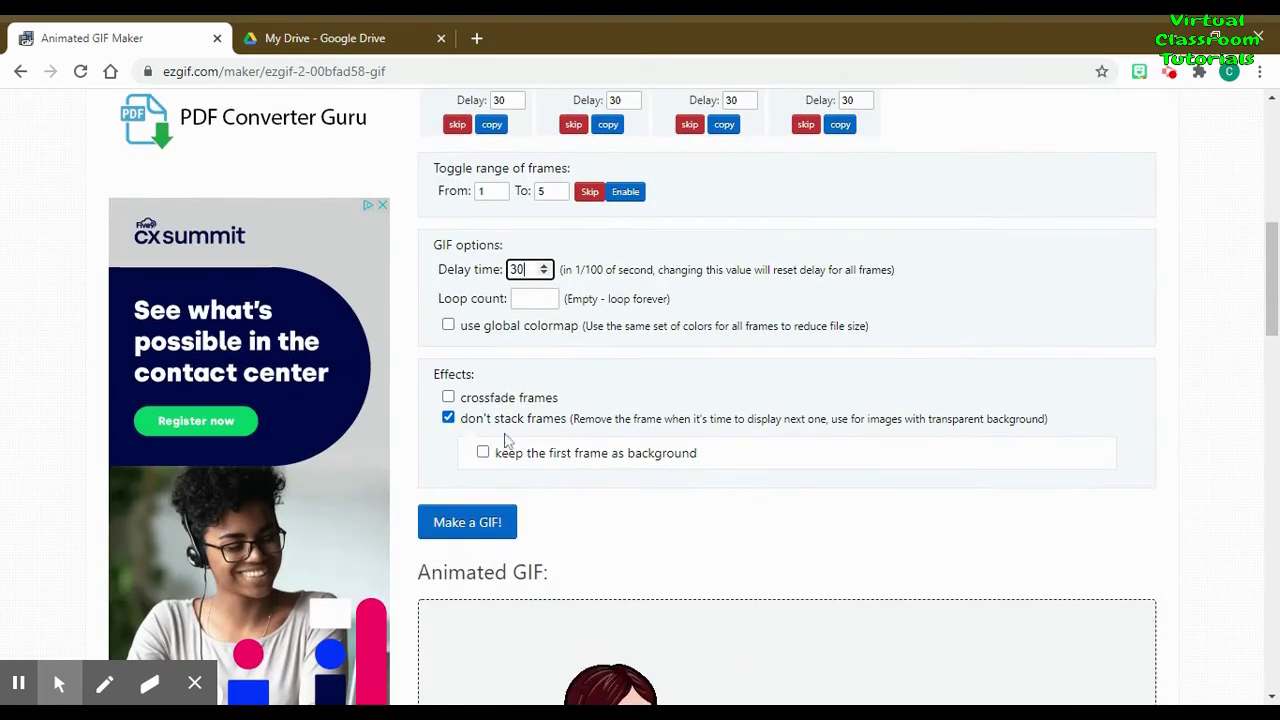
left_click(463, 521)
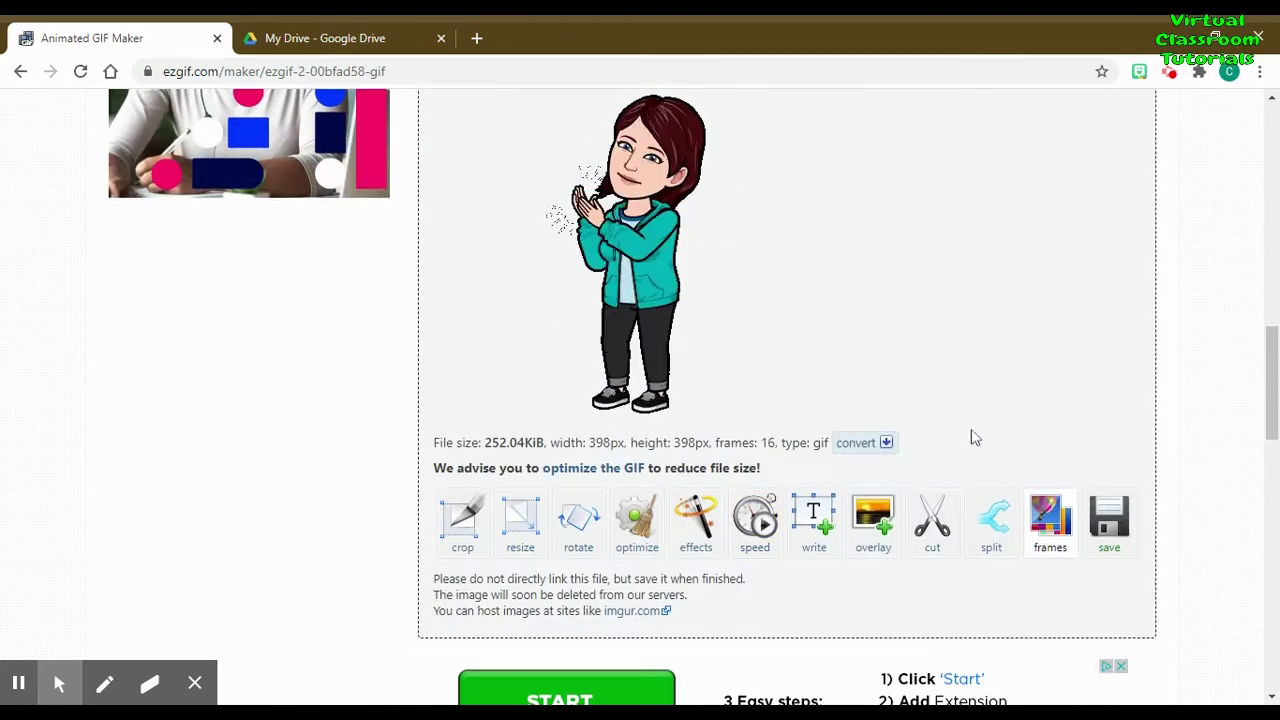
Duplicate frame 5, moving the copy into row two and frame 6 into row three
left_click_drag(1272, 322, 1274, 332)
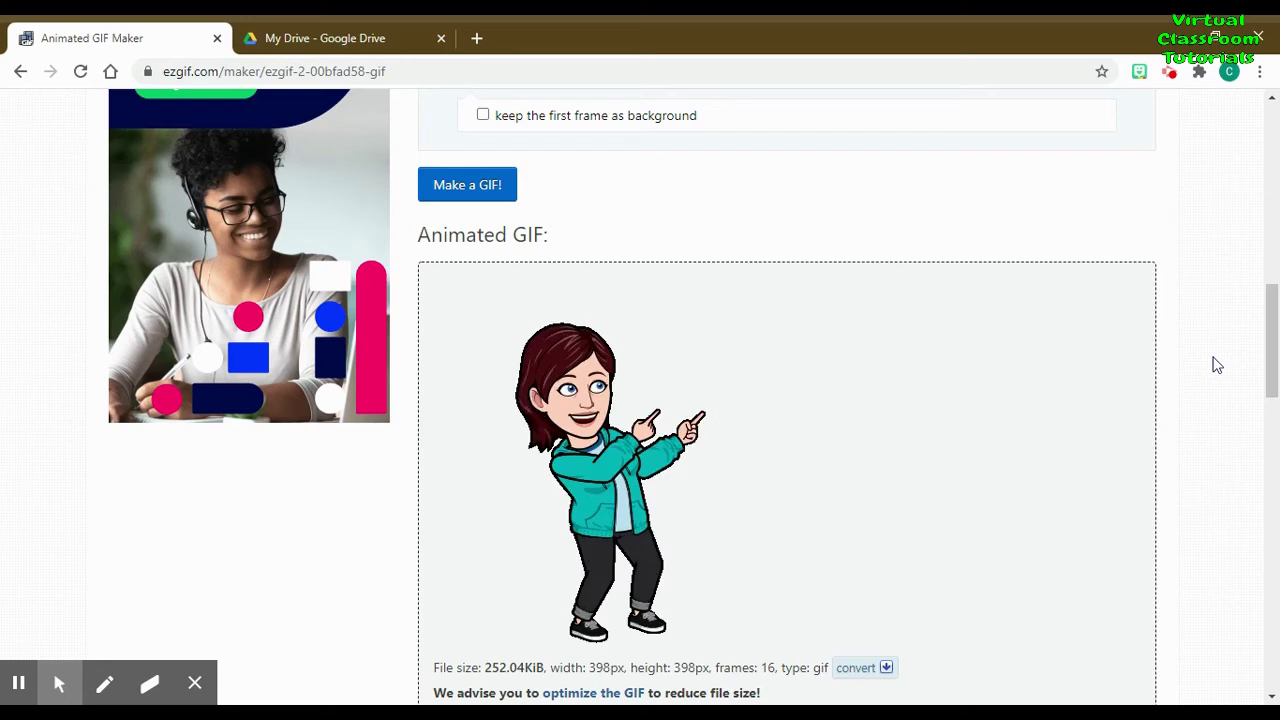
scroll(1217, 365, "down", 3)
scroll(1217, 365, "up", 10)
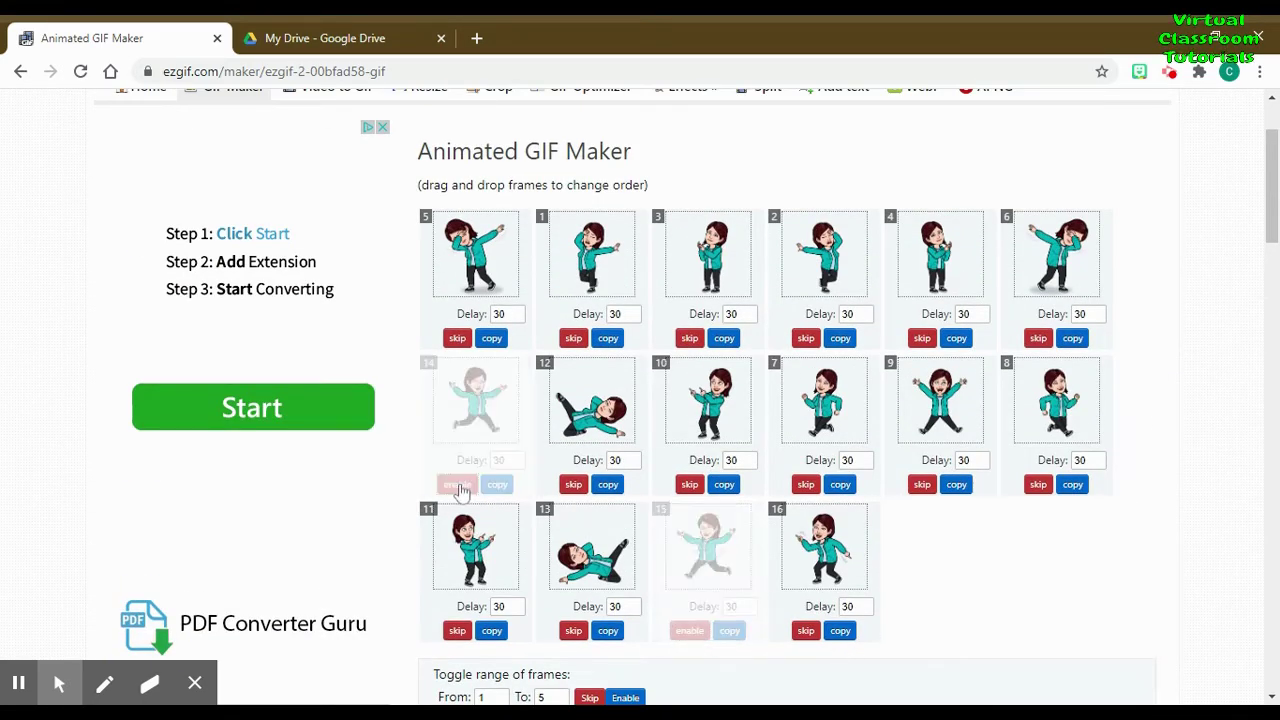
left_click(491, 339)
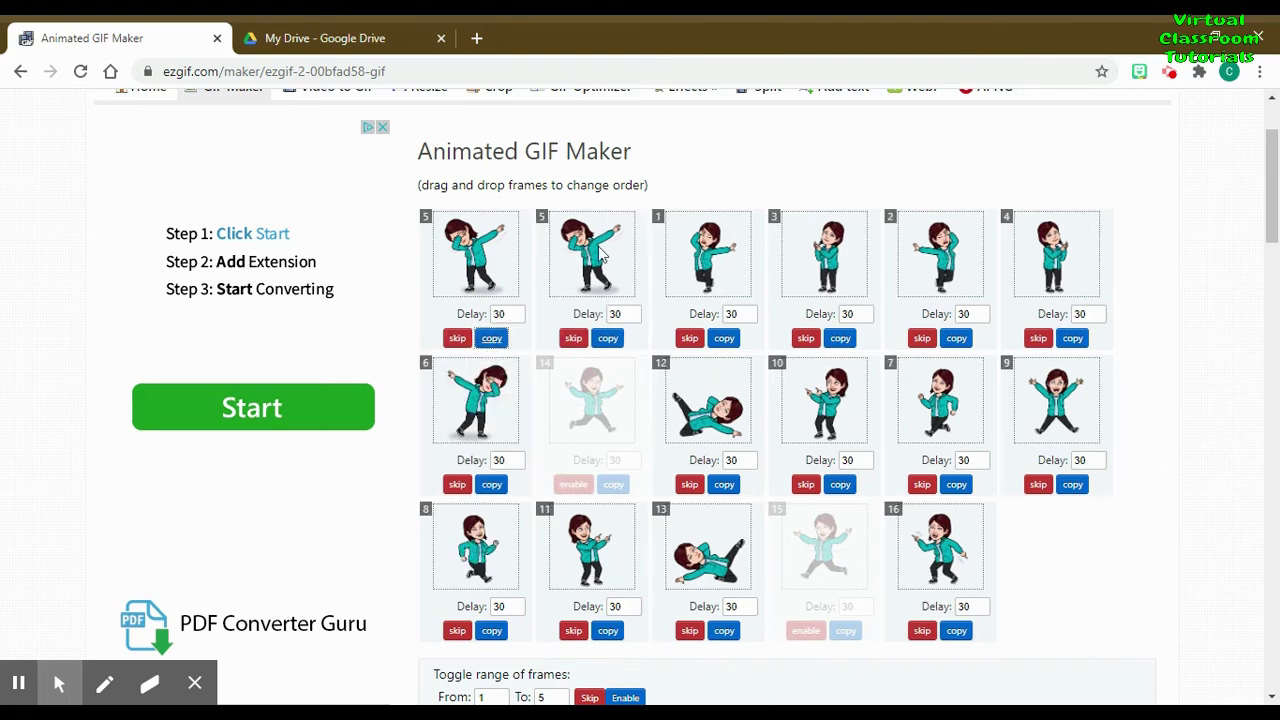
left_click_drag(600, 255, 835, 395)
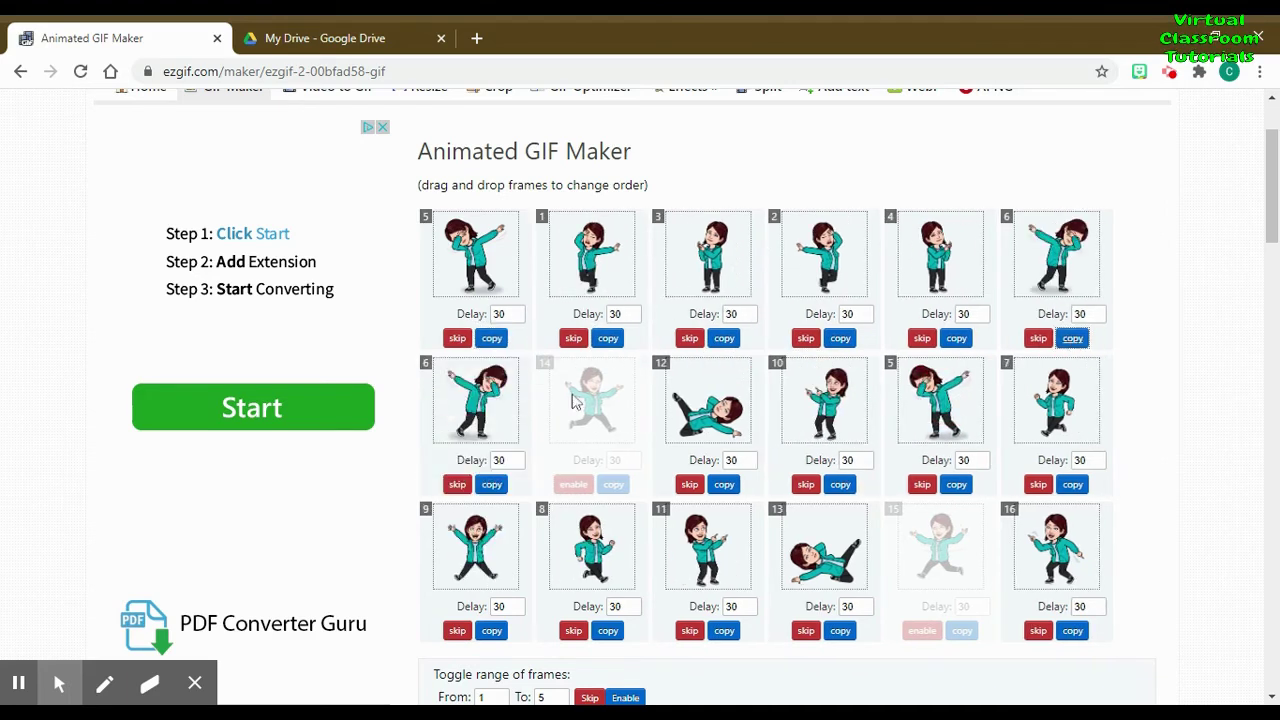
left_click_drag(470, 410, 598, 548)
Mark frames 13 and 12 as skipped so they leave the animation
left_click(806, 630)
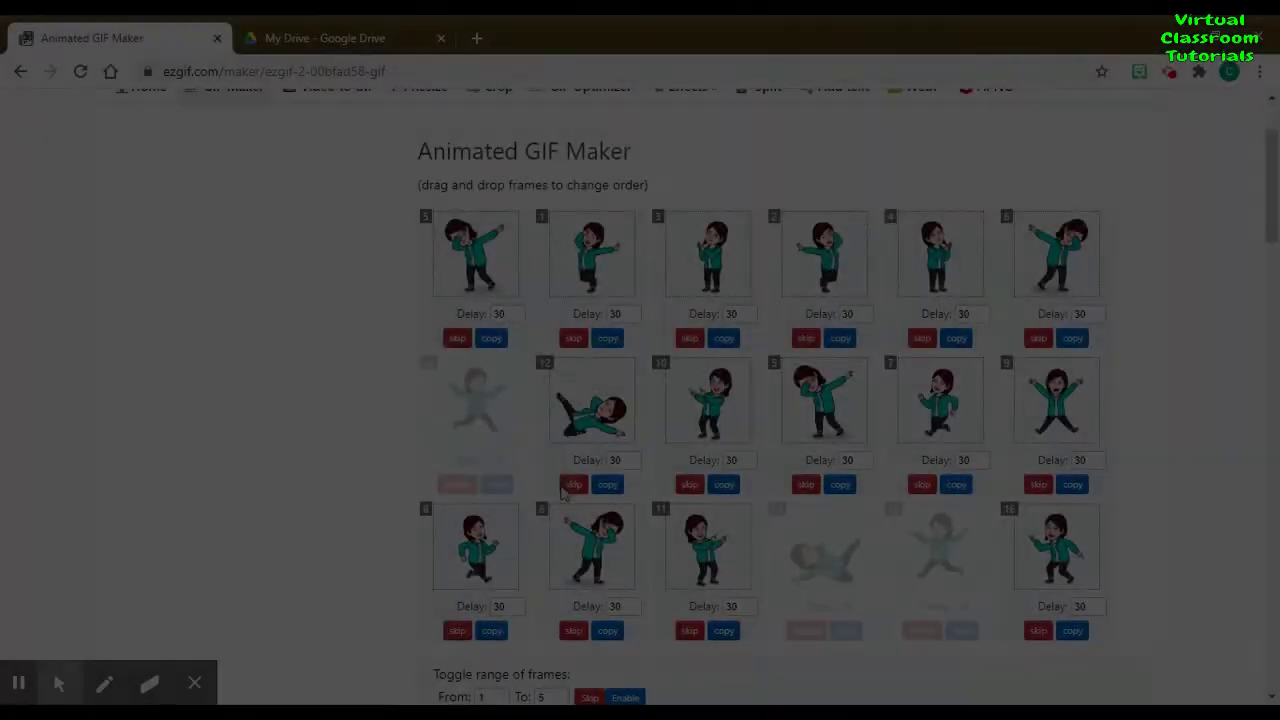
left_click(573, 484)
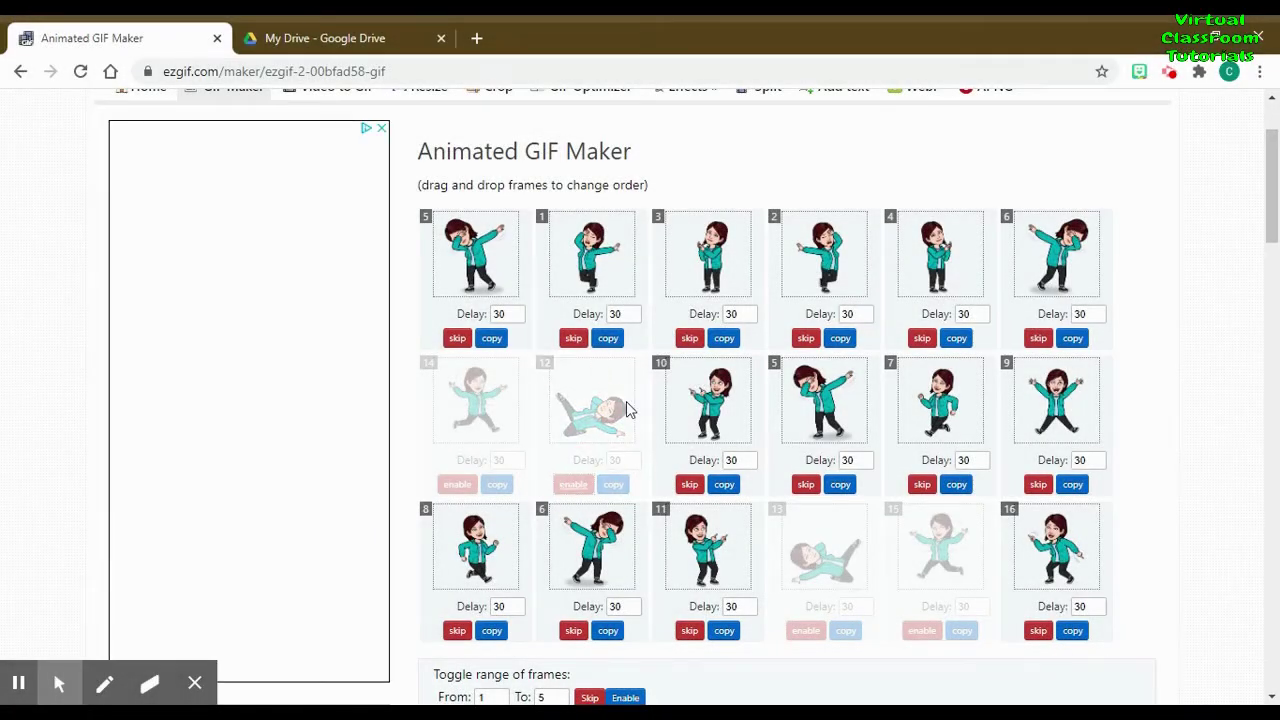
scroll(628, 410, "down", 5)
Rebuild the 14-frame GIF, now 220.47 KiB, and send it to the optimizer
left_click(470, 467)
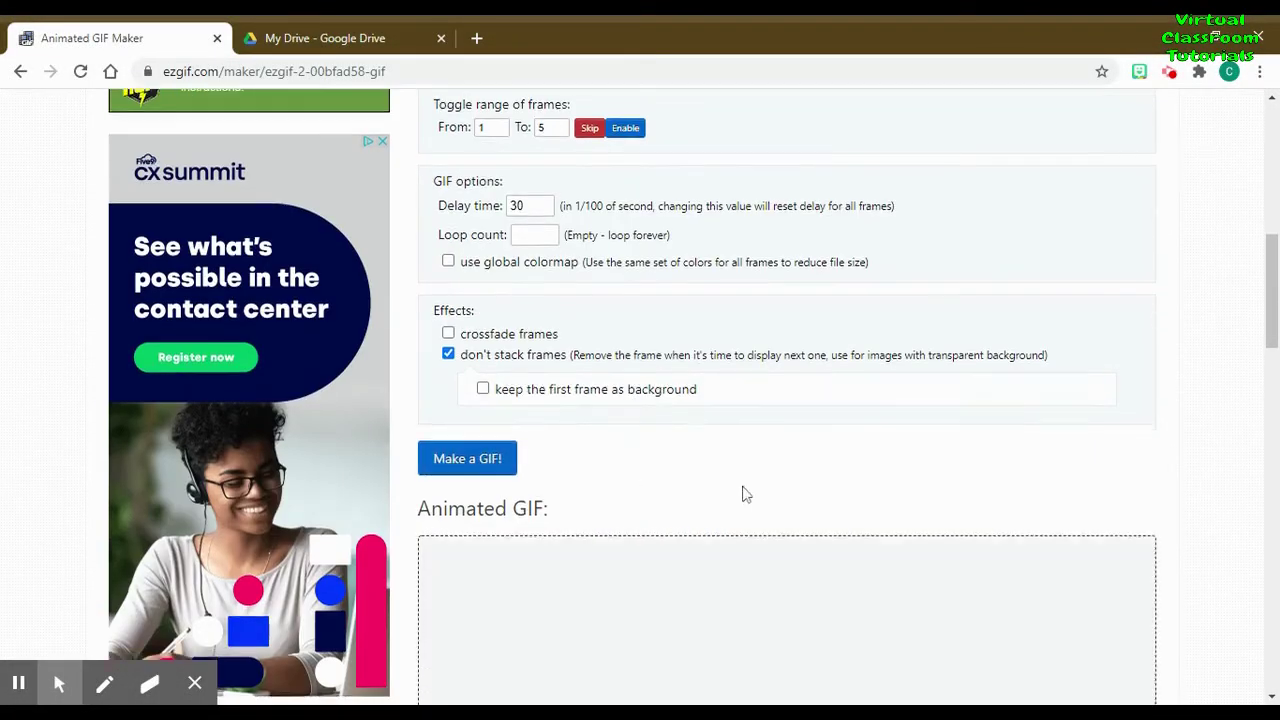
scroll(743, 491, "down", 4)
scroll(745, 491, "up", 1)
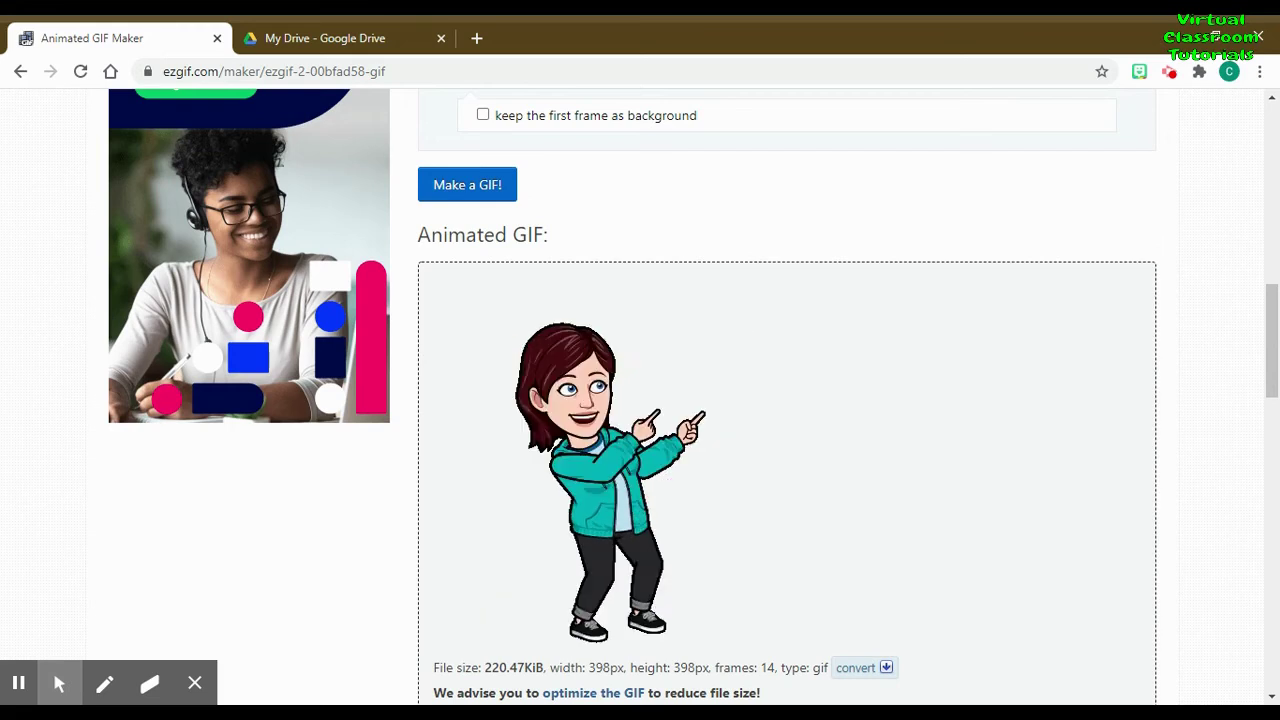
scroll(863, 517, "down", 3)
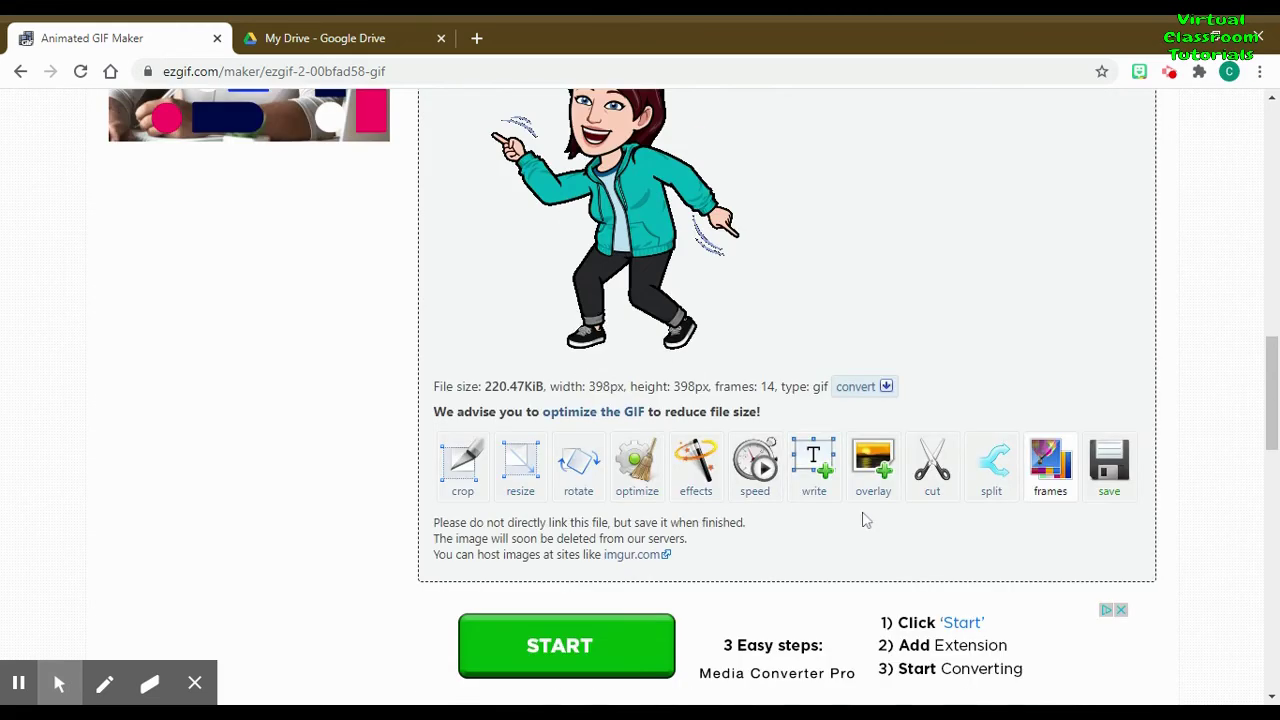
left_click(625, 411)
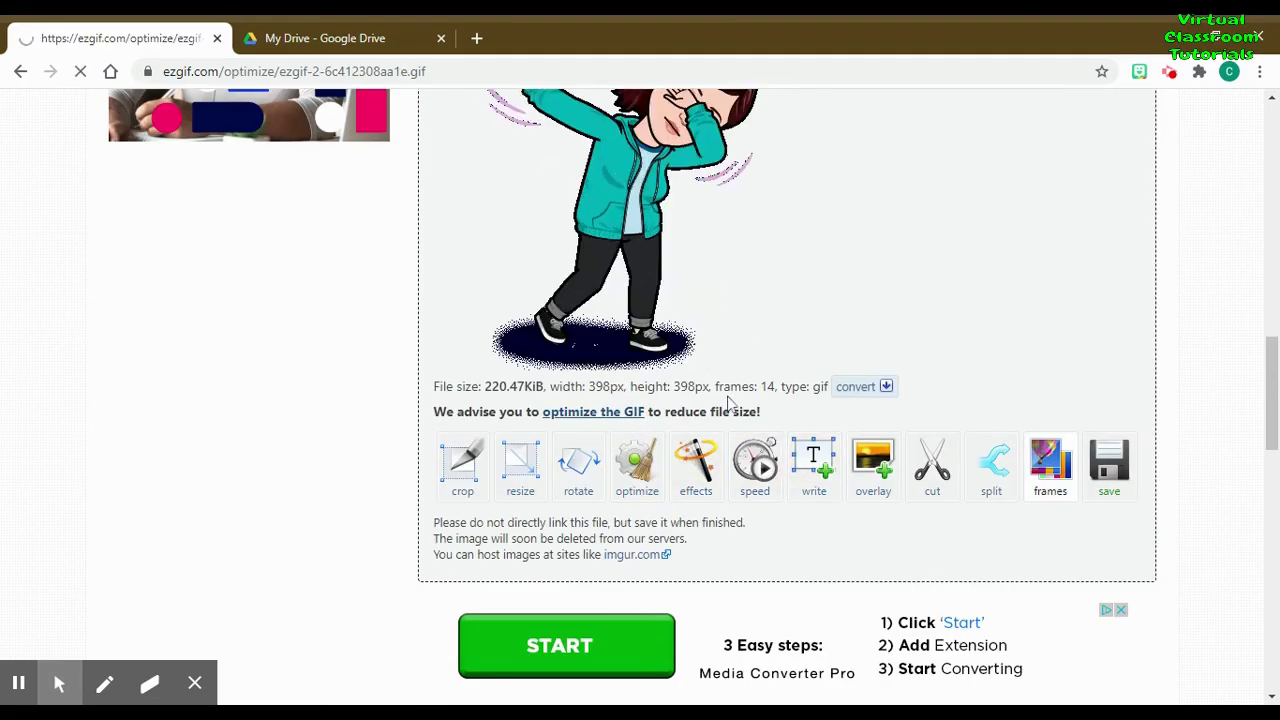